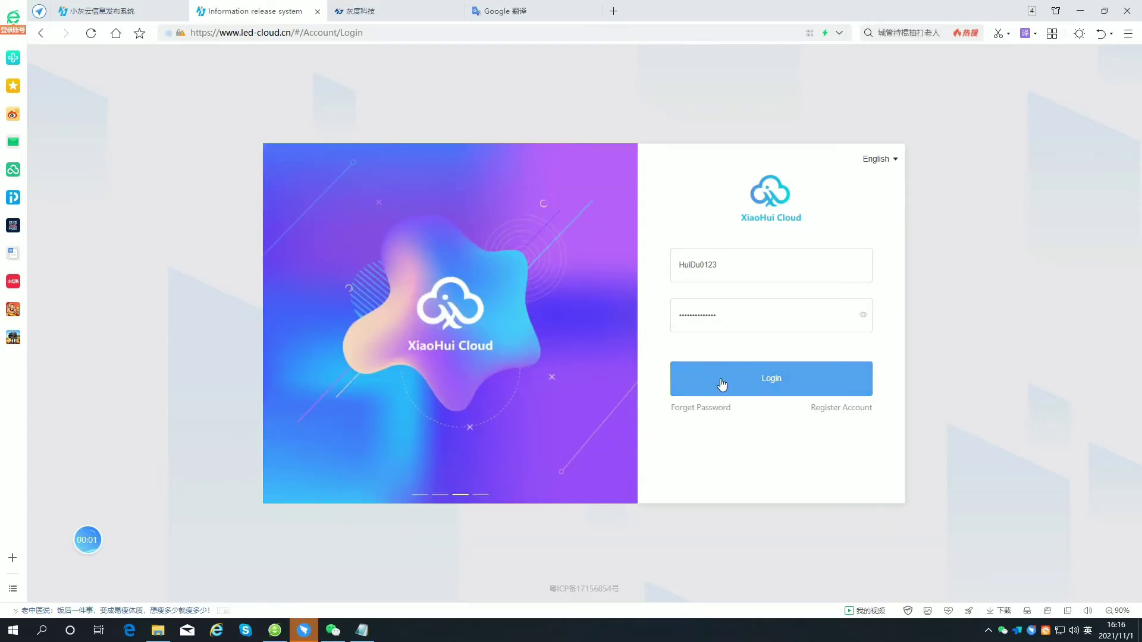
Log in to XiaoHui Cloud with the saved account credentials
{"action": "left_click", "coordinate": [720, 379]}
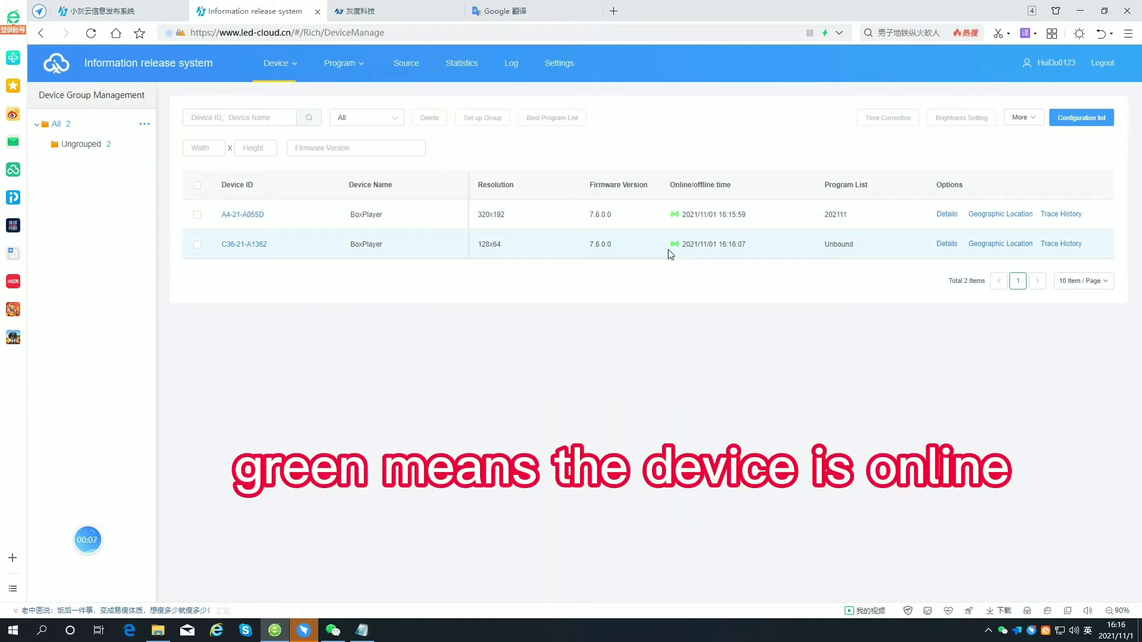
Upload four videos, including 2.mp4 and 0401_mountainpass.mov, to the material library
{"action": "left_click", "coordinate": [405, 66]}
{"action": "left_click", "coordinate": [219, 157]}
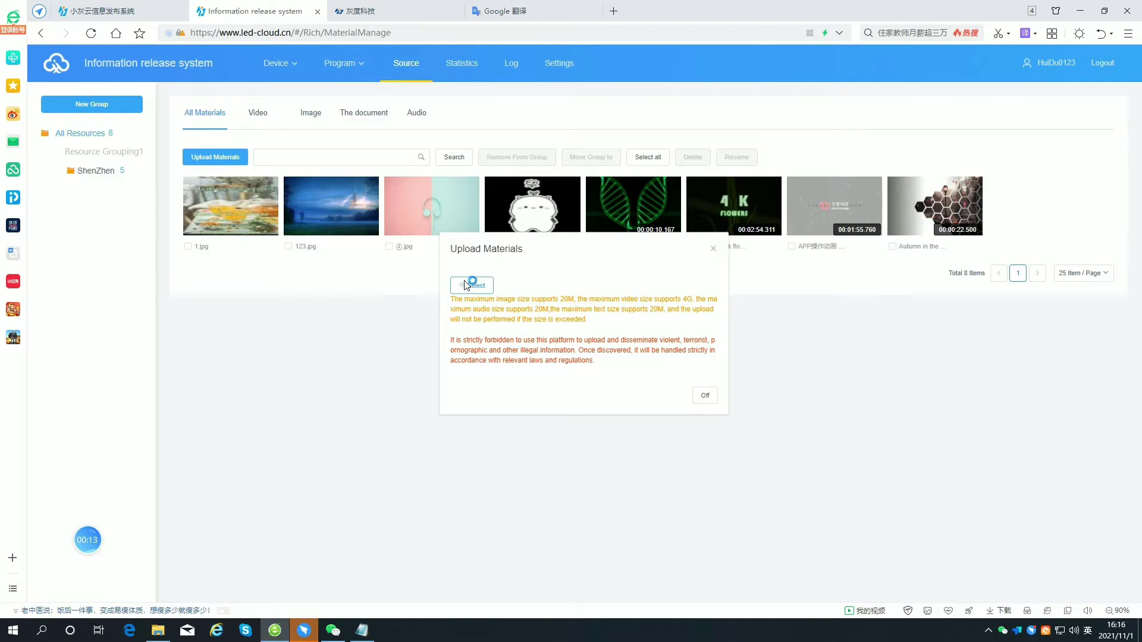
{"action": "left_click", "coordinate": [469, 284]}
{"action": "left_click", "coordinate": [157, 124]}
{"action": "left_click", "coordinate": [202, 119]}
{"action": "left_click_drag", "start_coordinate": [370, 153], "coordinate": [171, 108]}
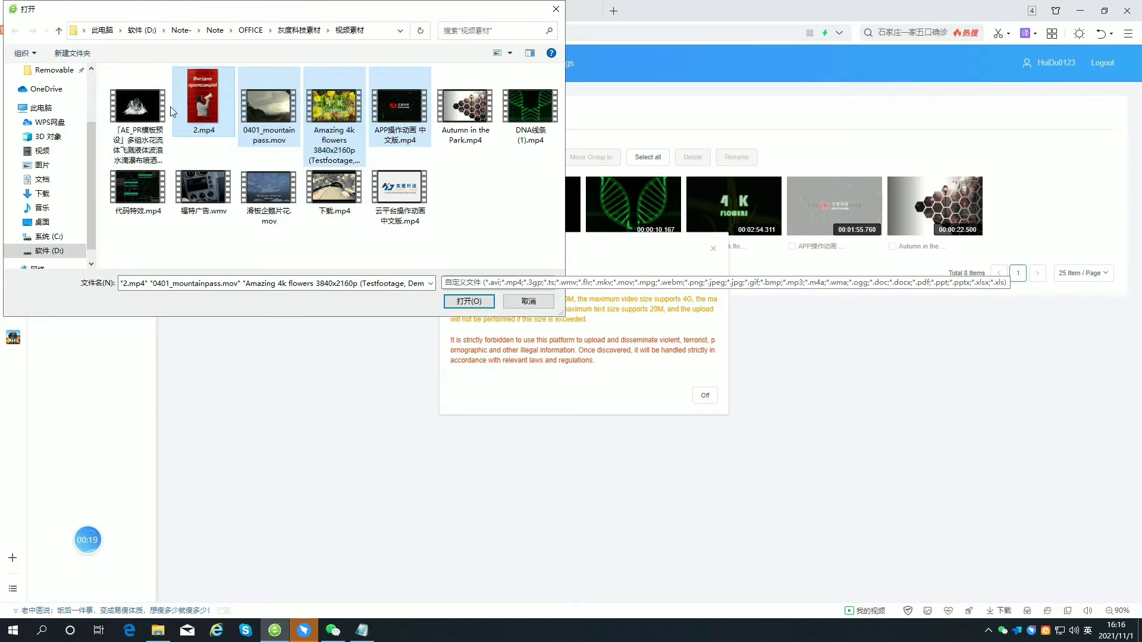
{"action": "left_click", "coordinate": [461, 301]}
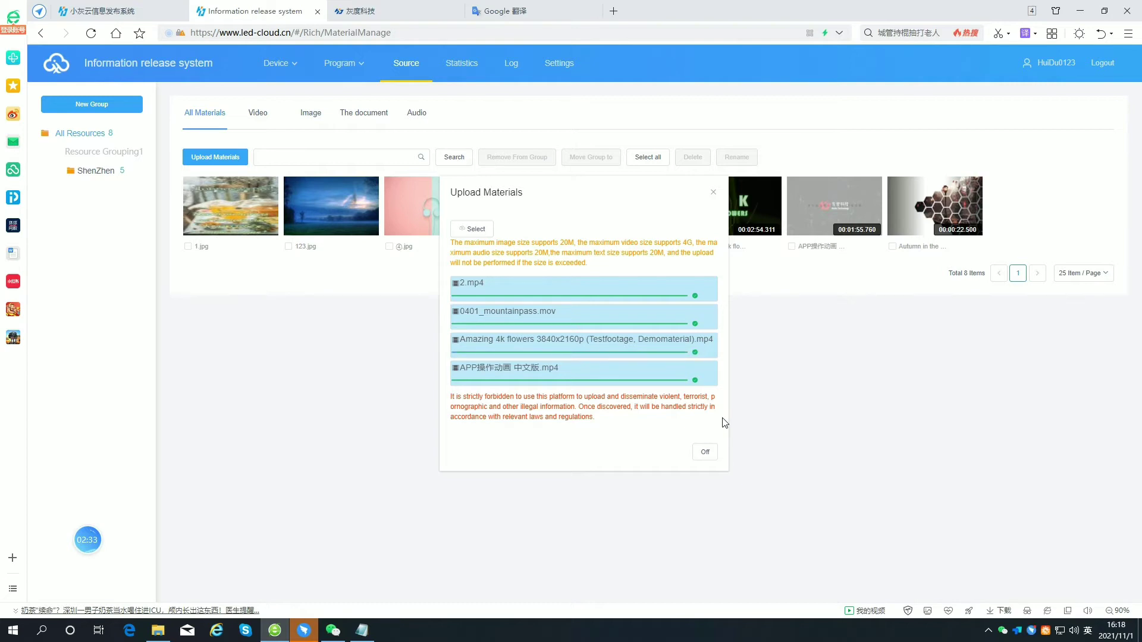
{"action": "left_click", "coordinate": [706, 452]}
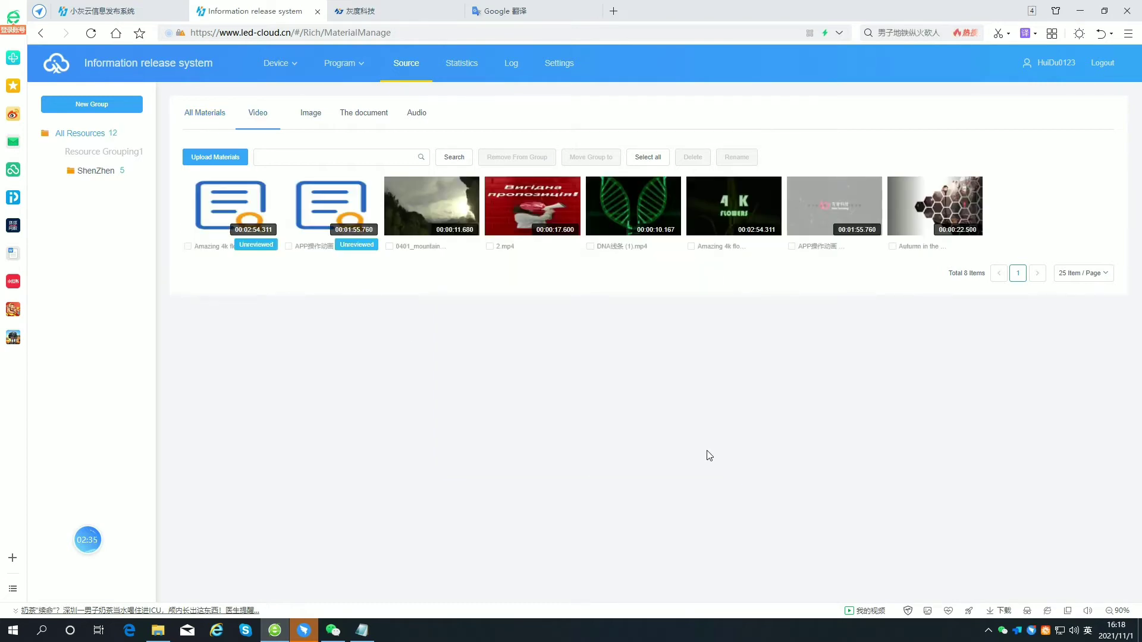
Create a material group named changsha, then view the ShenZhen group
{"action": "left_click", "coordinate": [92, 106]}
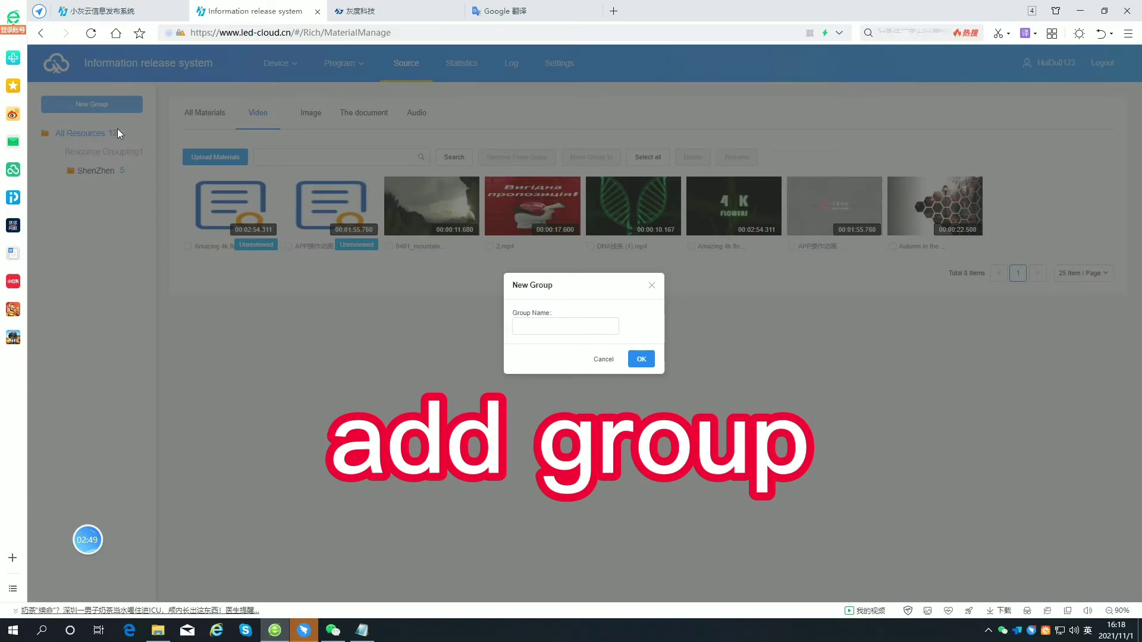
{"action": "left_click", "coordinate": [524, 325]}
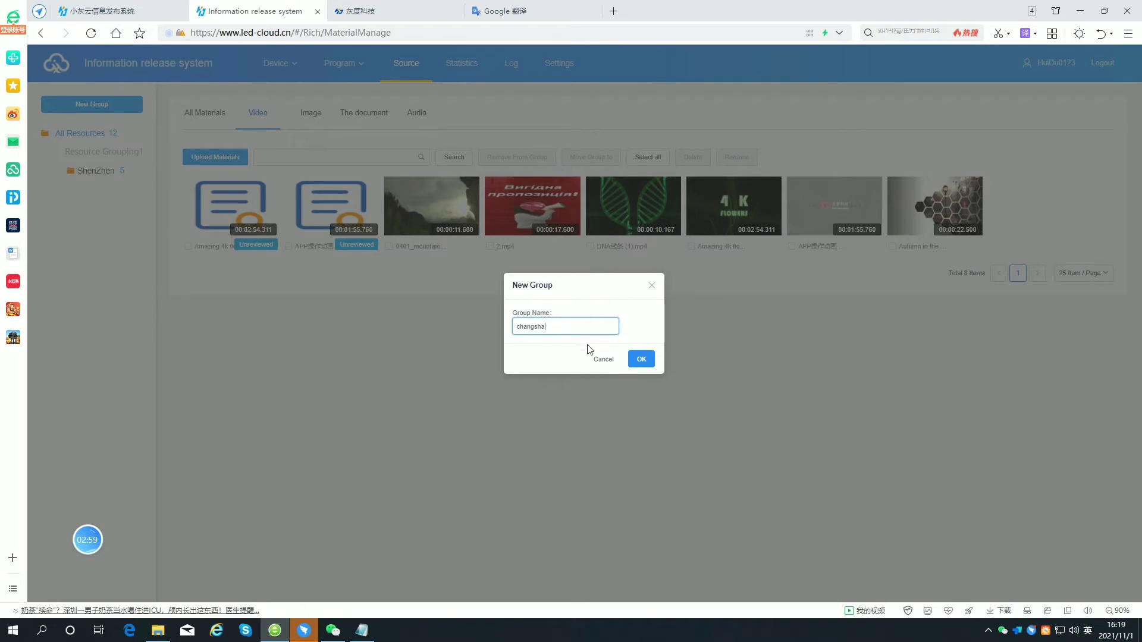
{"action": "left_click", "coordinate": [643, 358]}
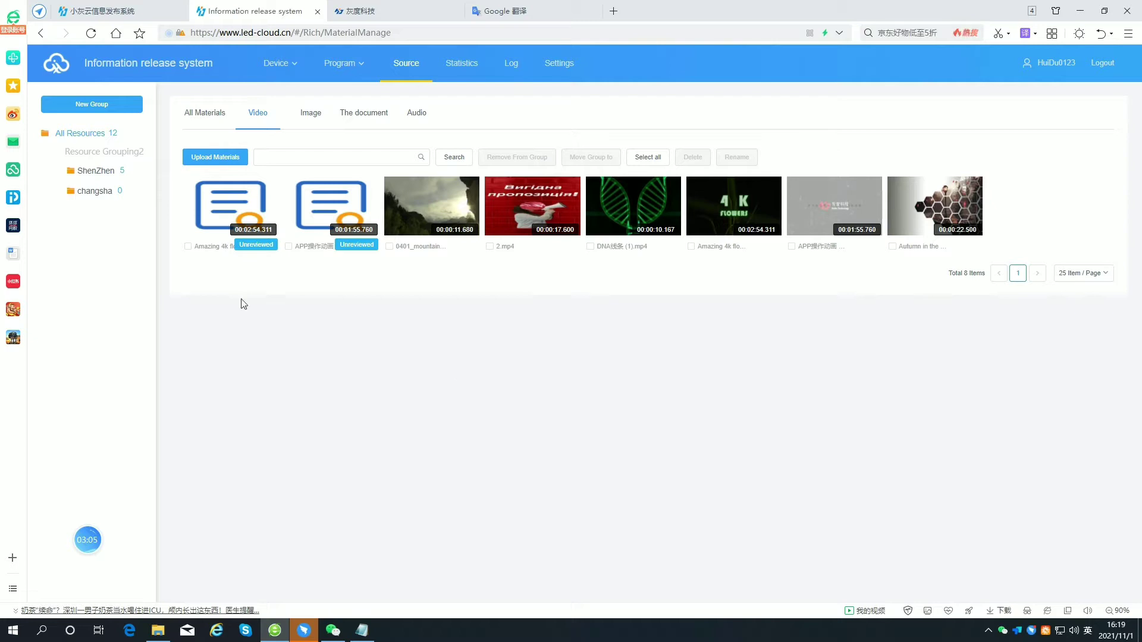
{"action": "left_click", "coordinate": [110, 177]}
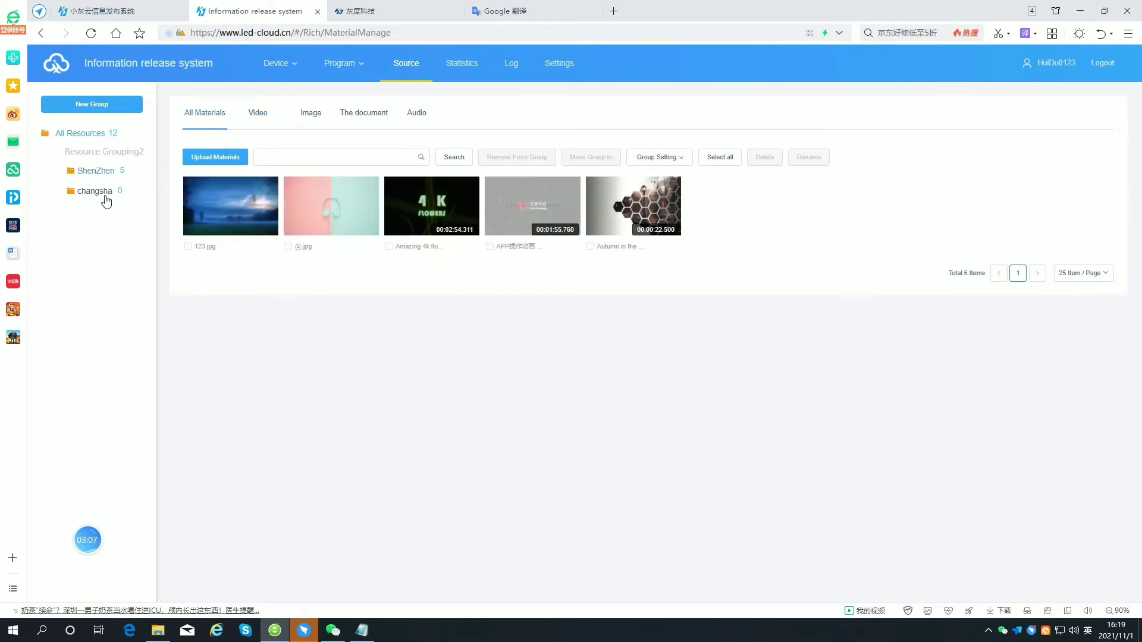
In All Resources, mark five materials: mountain pass video, 2.mp4, 1.jpg, 123.jpg and cartoon image
{"action": "left_click", "coordinate": [105, 198]}
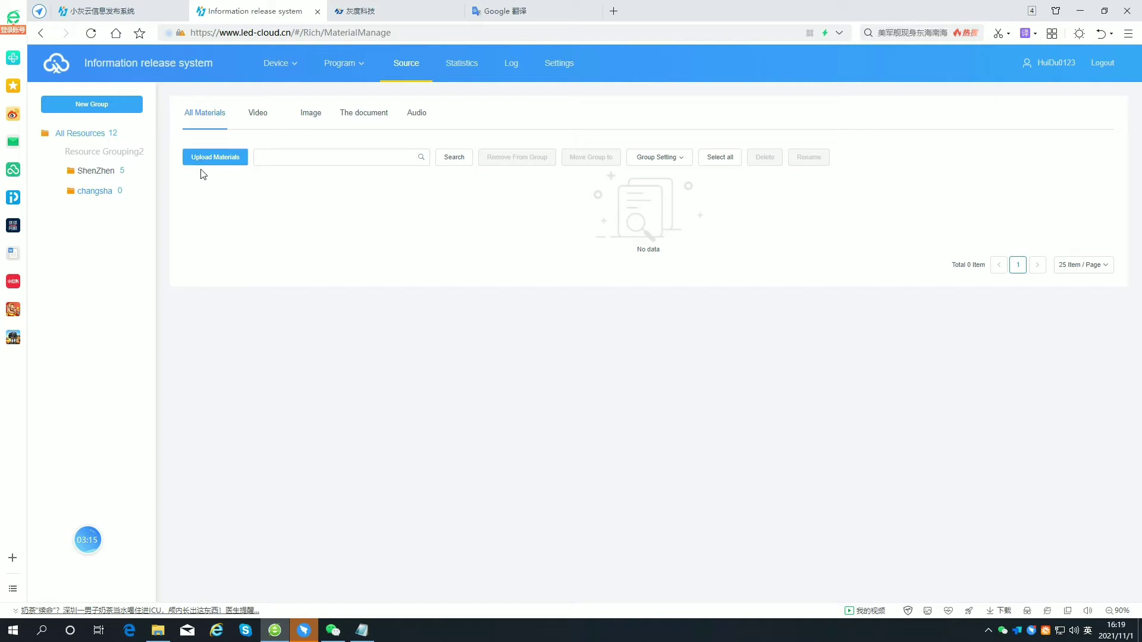
{"action": "left_click", "coordinate": [106, 133]}
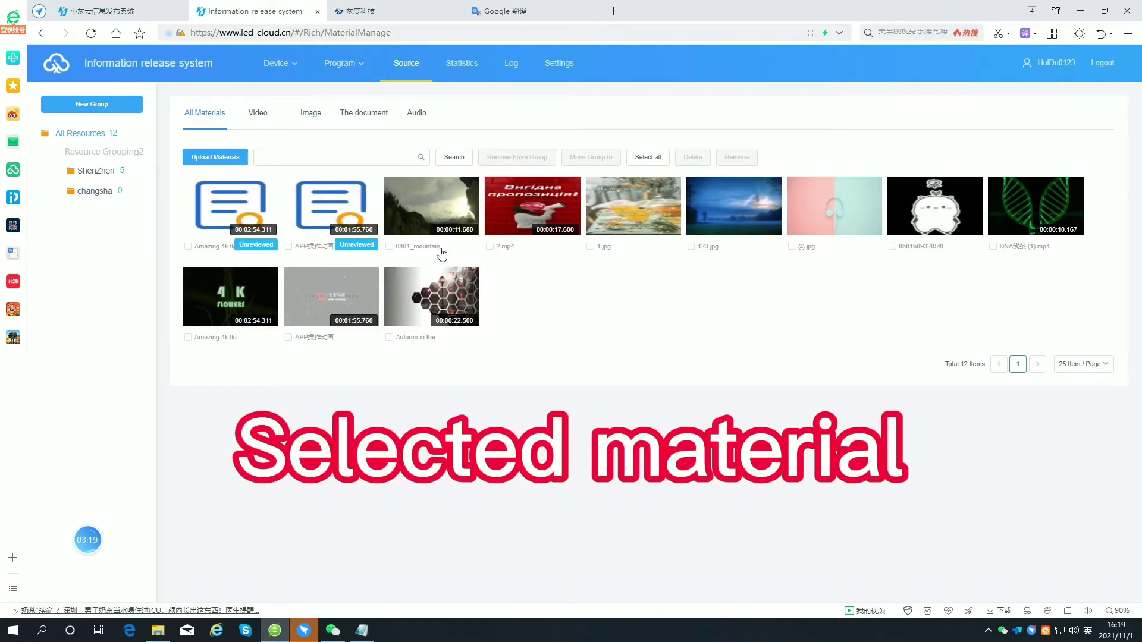
{"action": "left_click", "coordinate": [390, 246]}
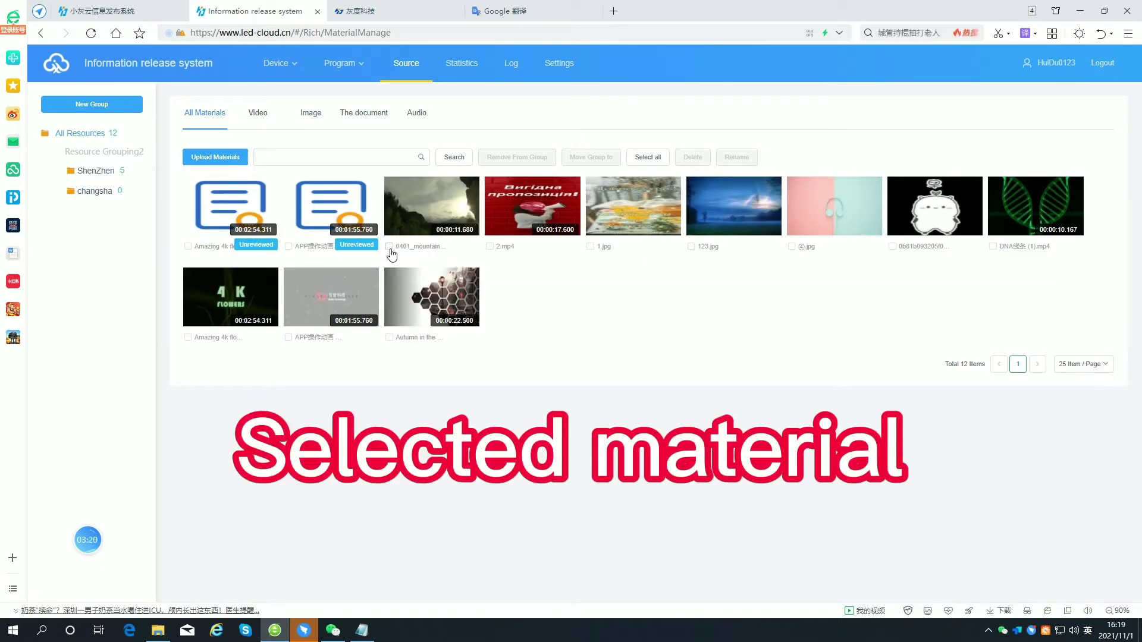
{"action": "left_click", "coordinate": [489, 247]}
{"action": "left_click", "coordinate": [590, 247]}
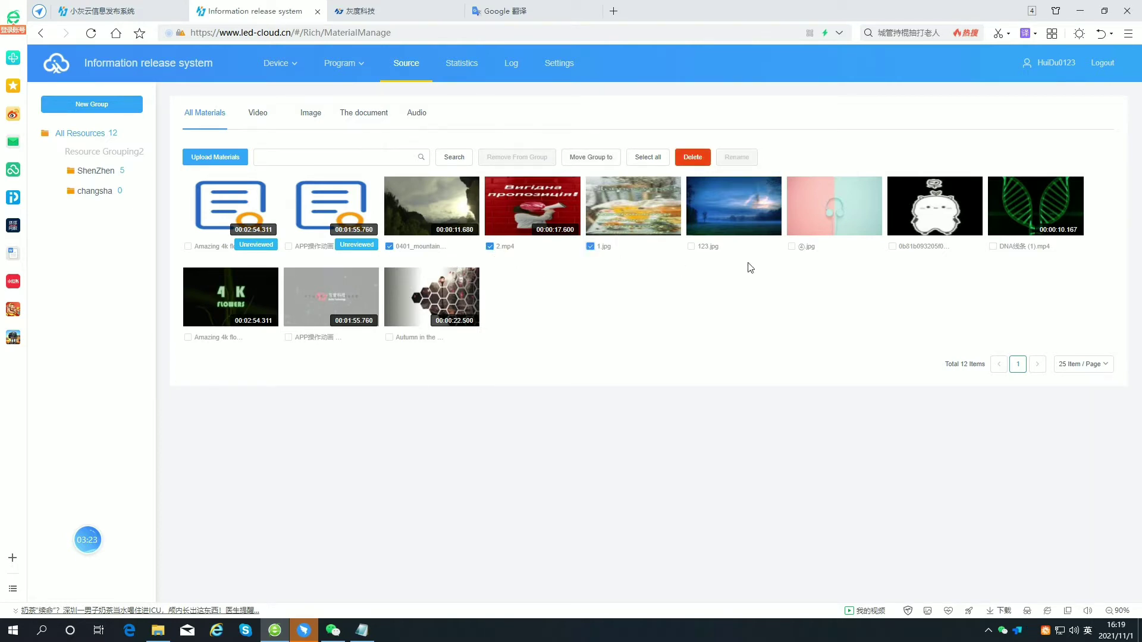
{"action": "left_click", "coordinate": [691, 247]}
{"action": "left_click", "coordinate": [891, 247]}
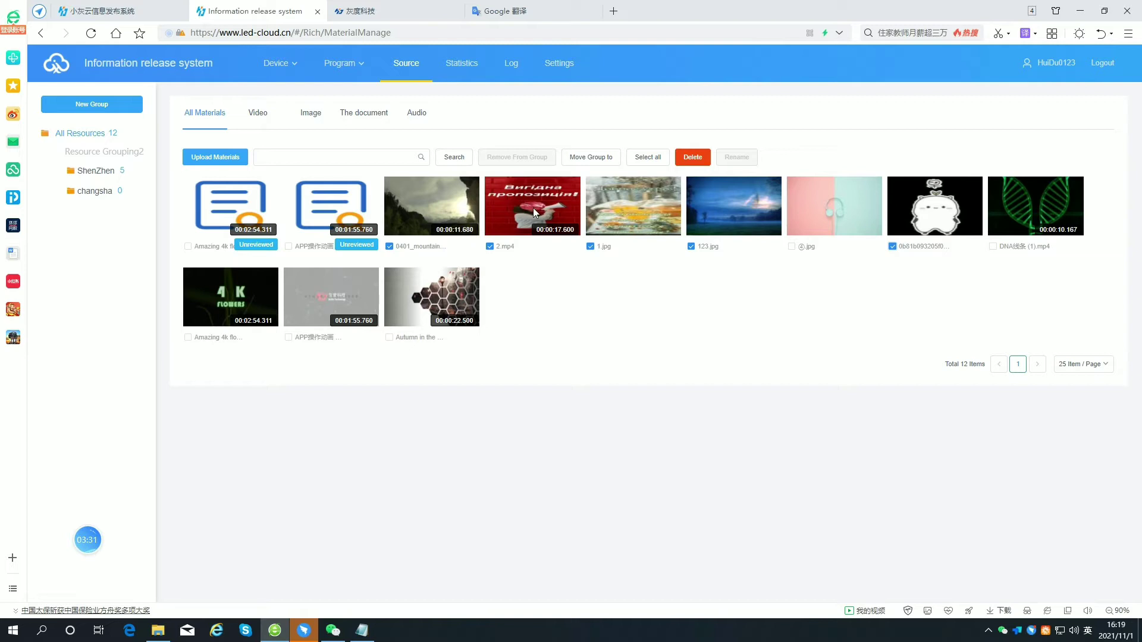
Move the five marked materials into the changsha group and verify its contents
{"action": "left_click", "coordinate": [581, 163]}
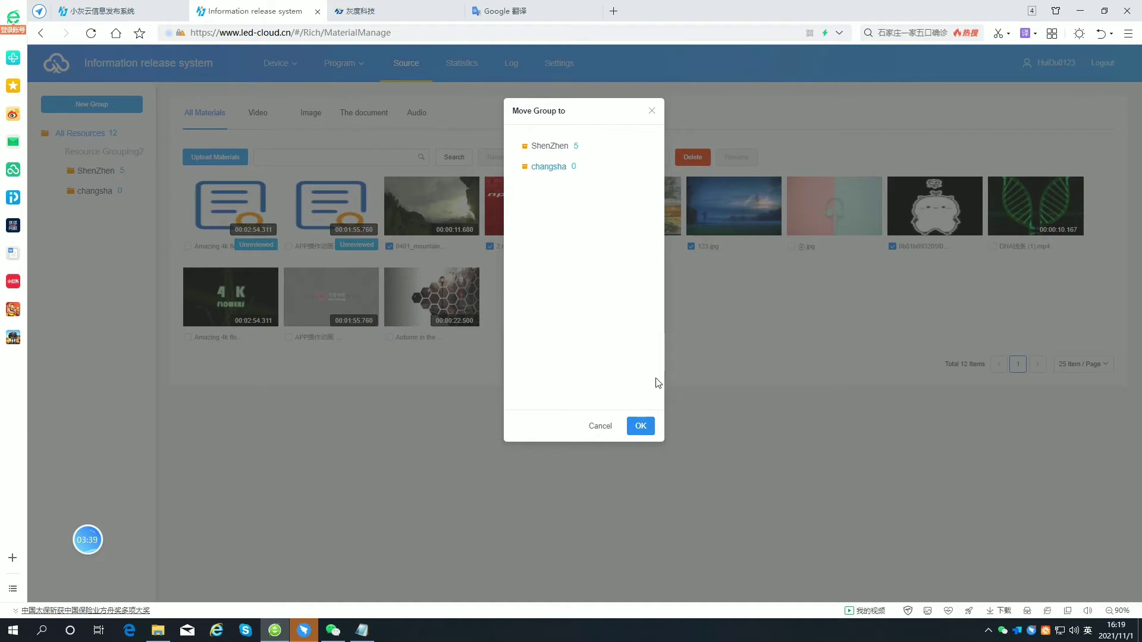
{"action": "left_click", "coordinate": [650, 427]}
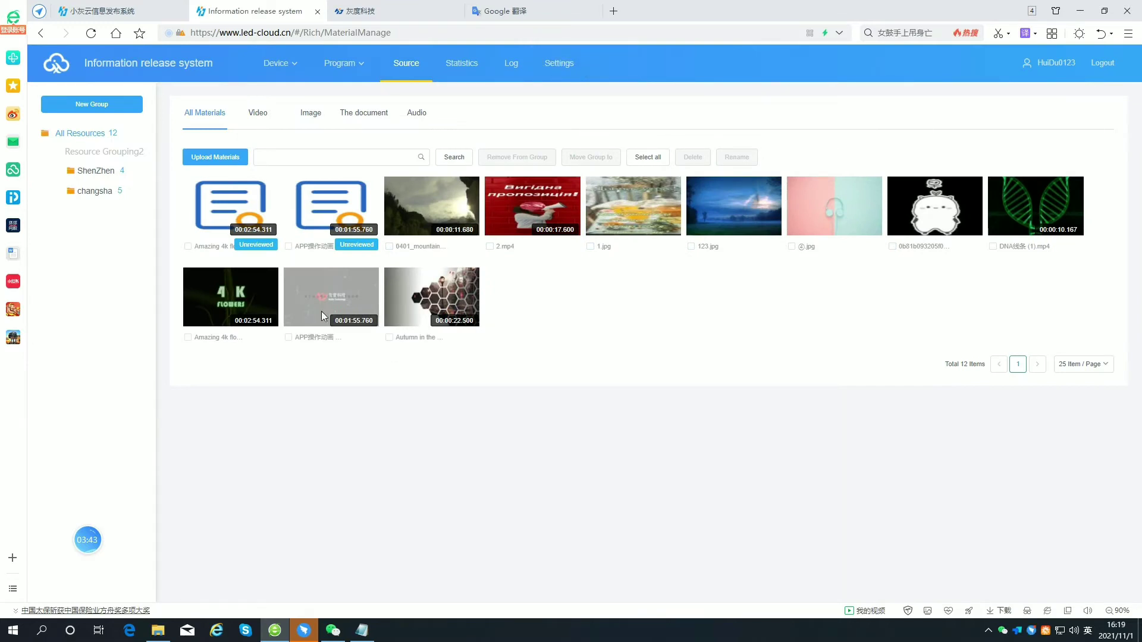
{"action": "left_click", "coordinate": [113, 197]}
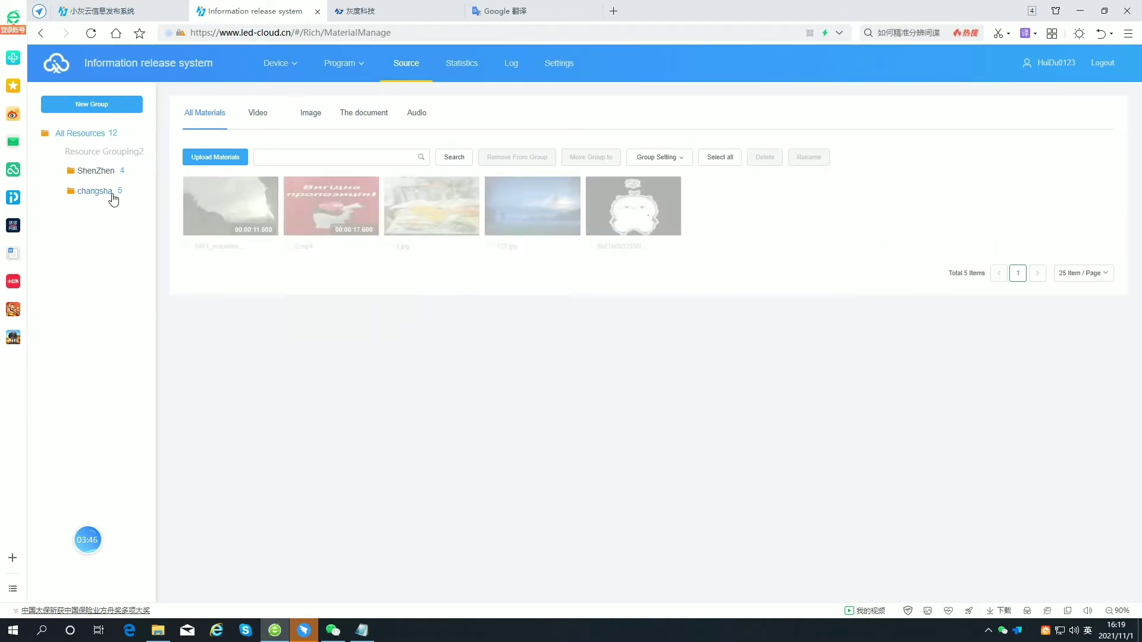
{"action": "left_click", "coordinate": [100, 134]}
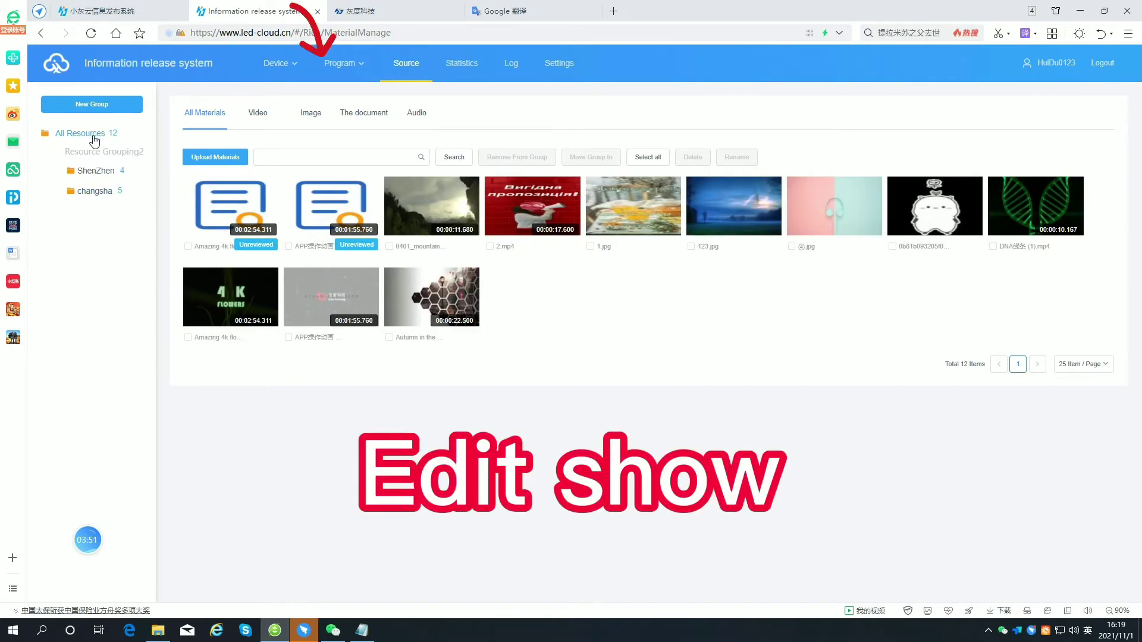
Create the full-color LED program New Program2 targeting device A4-21-A055D
{"action": "mouse_move", "coordinate": [345, 71]}
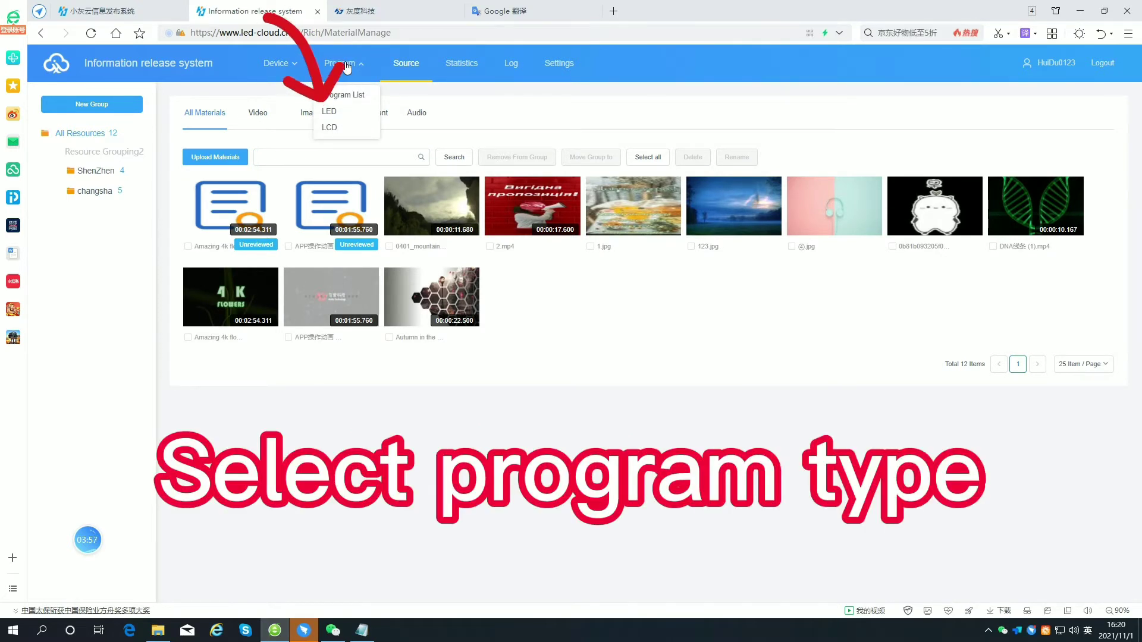
{"action": "left_click", "coordinate": [334, 115]}
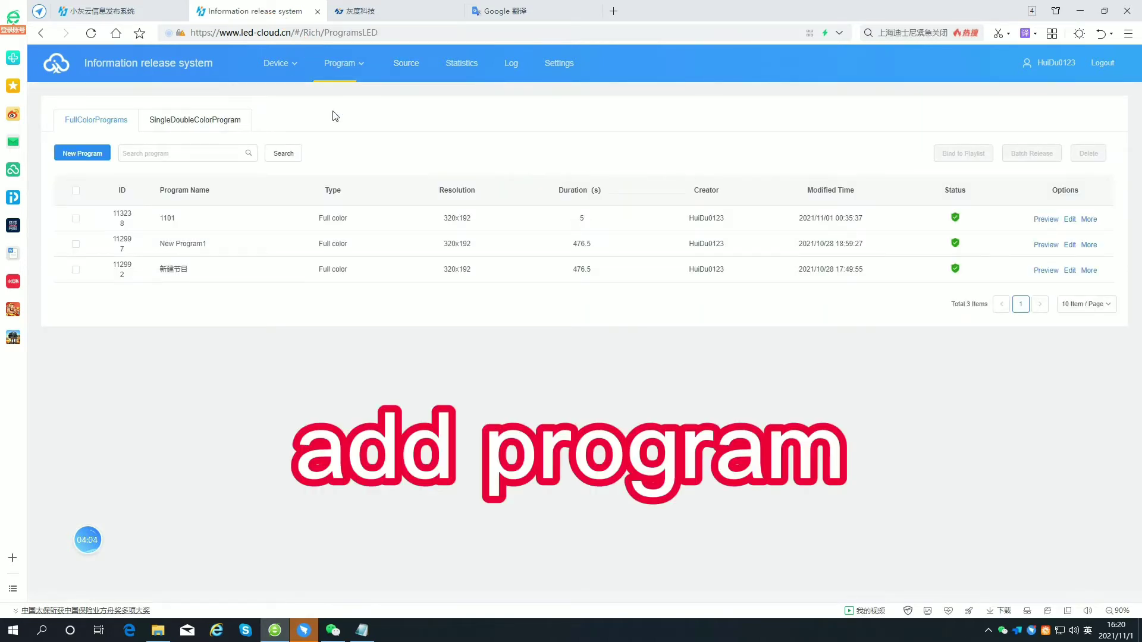
{"action": "left_click", "coordinate": [94, 153]}
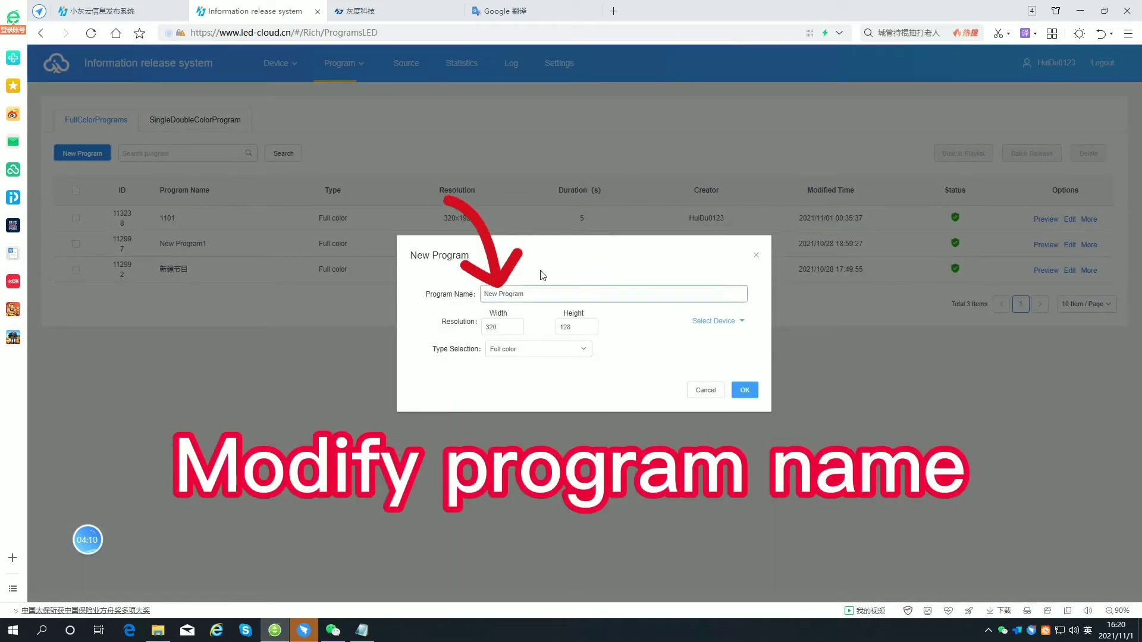
{"action": "left_click", "coordinate": [556, 296]}
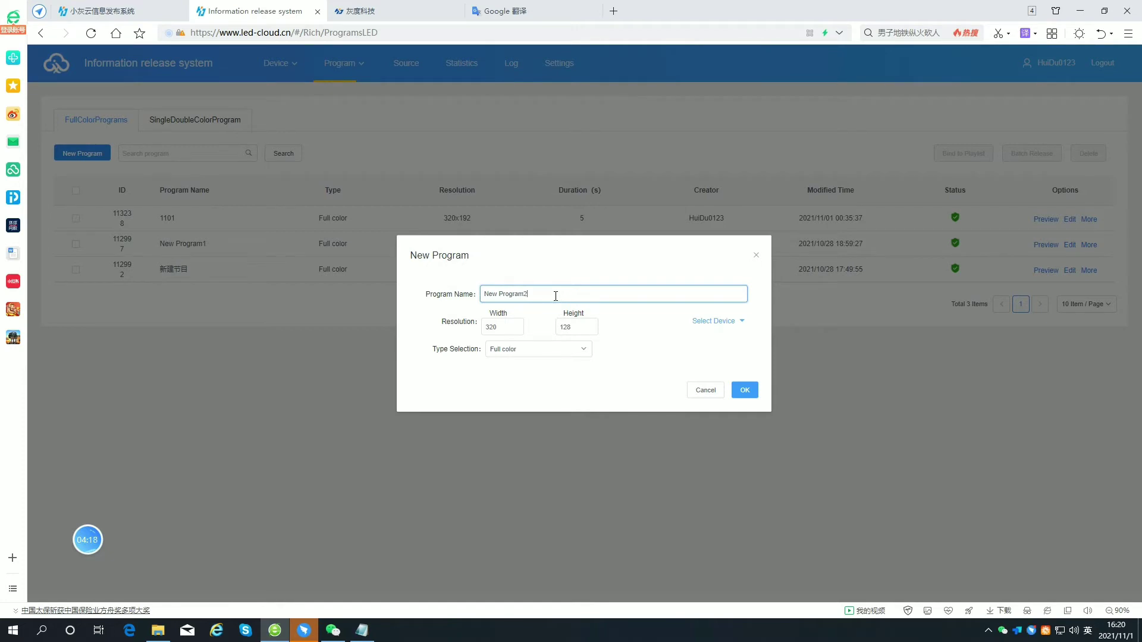
{"action": "left_click", "coordinate": [737, 323]}
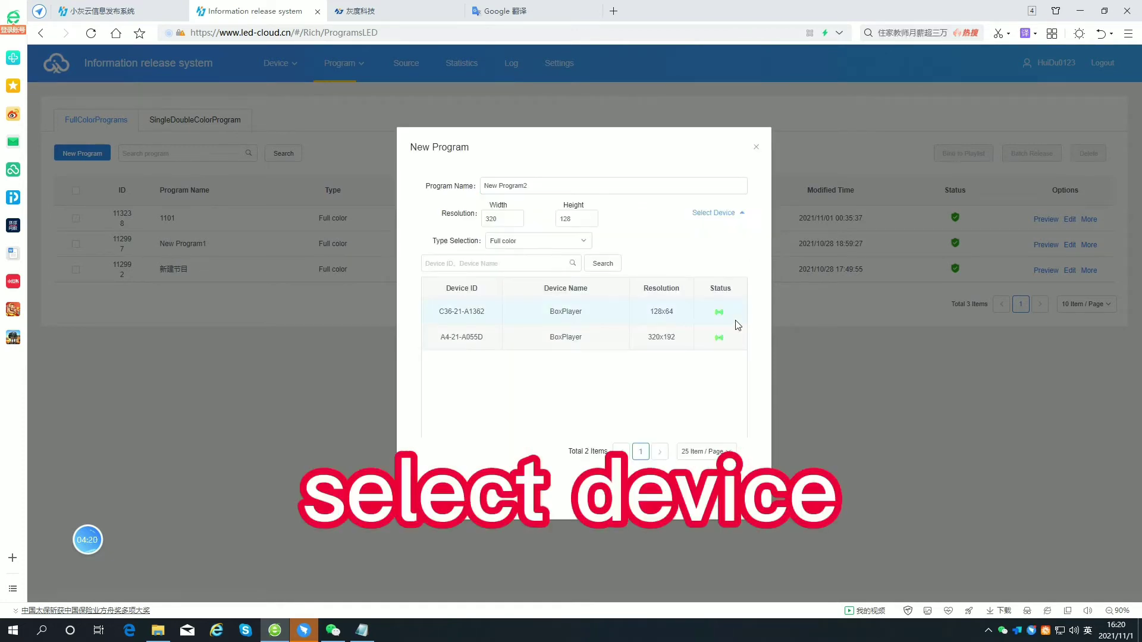
{"action": "left_click", "coordinate": [727, 318]}
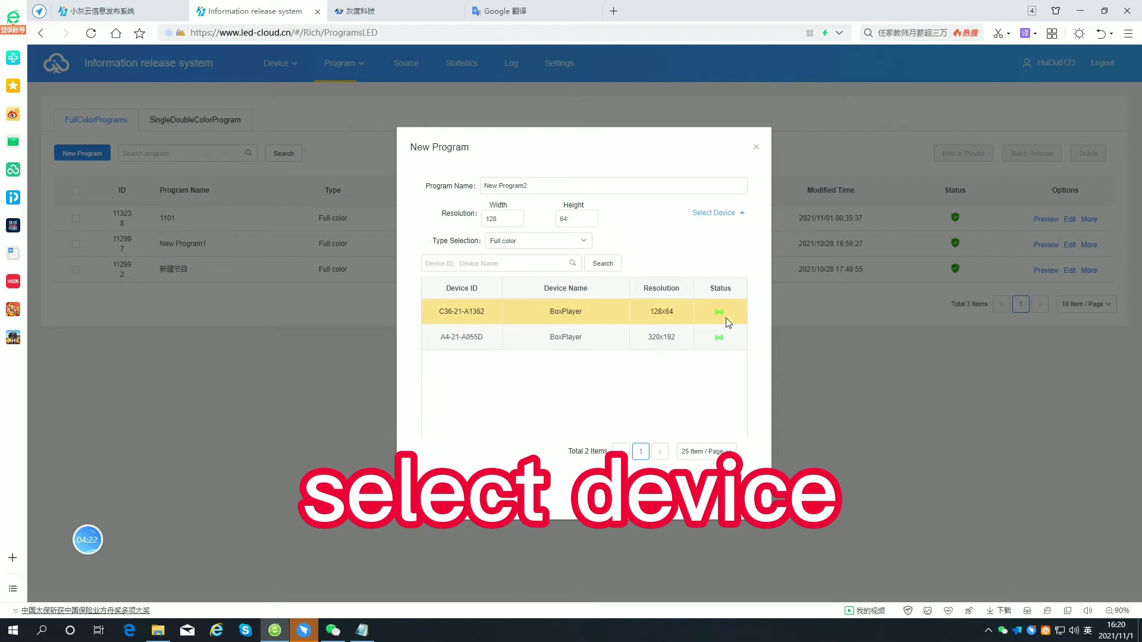
{"action": "left_click", "coordinate": [723, 345]}
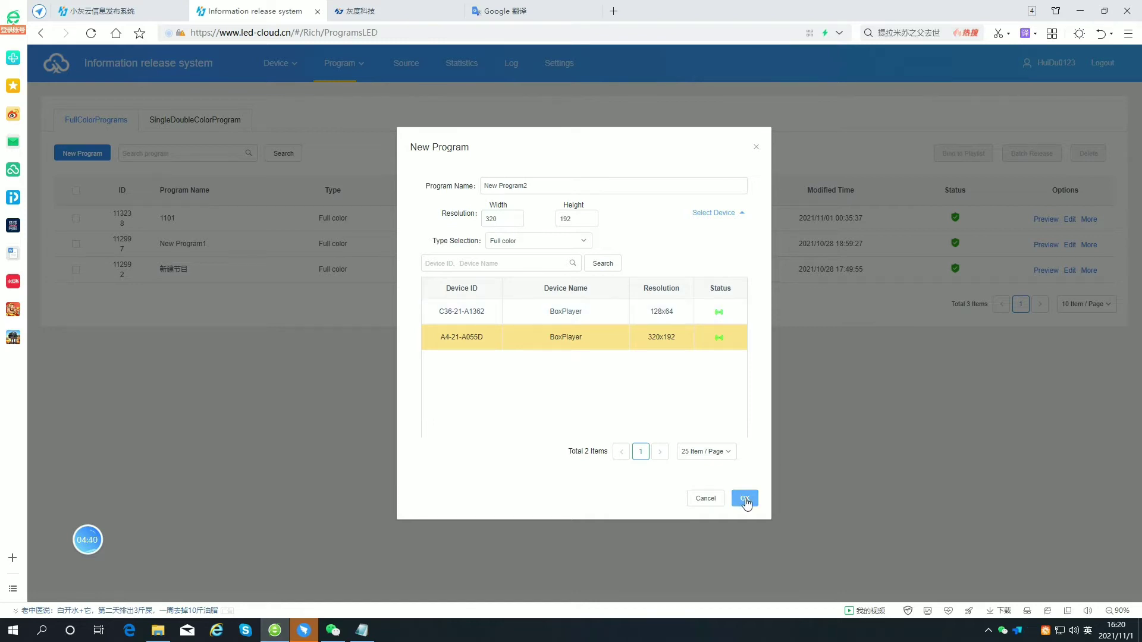
{"action": "left_click", "coordinate": [746, 502]}
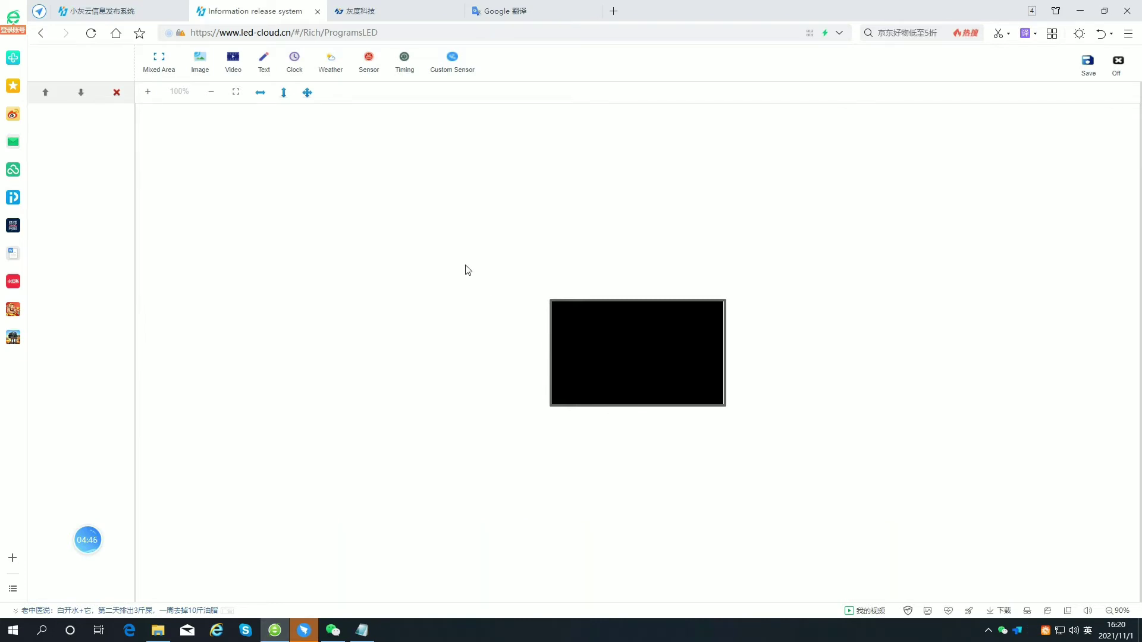
Add a 320x93 image area spanning the canvas width, positioned at Y 94
{"action": "left_click", "coordinate": [210, 71]}
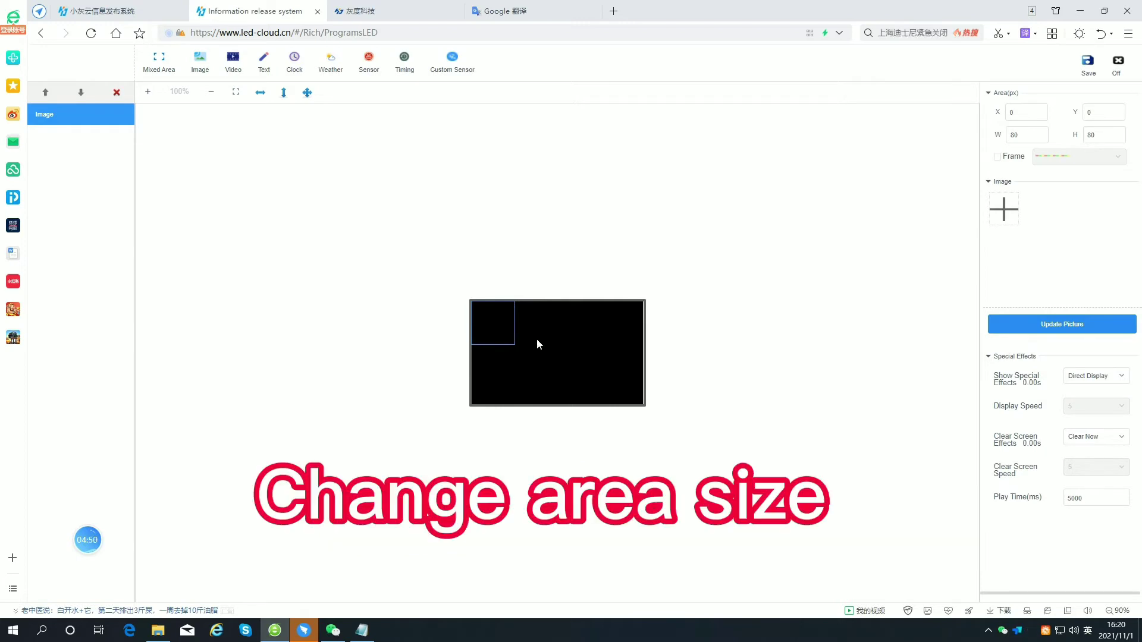
{"action": "left_click_drag", "start_coordinate": [513, 342], "coordinate": [654, 359]}
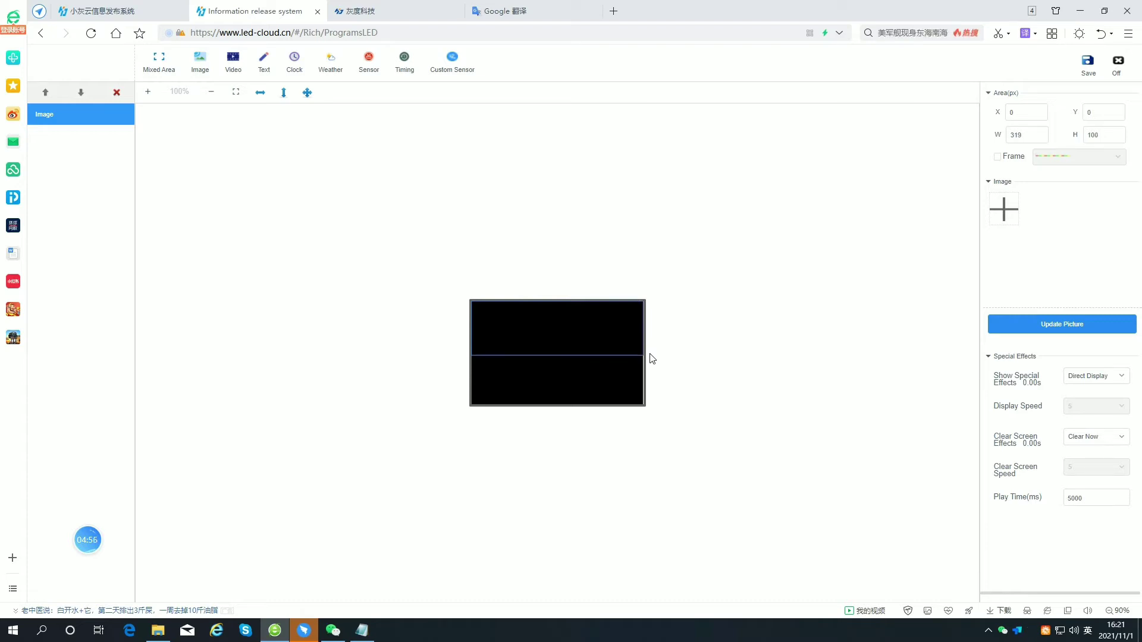
{"action": "mouse_move", "coordinate": [592, 339]}
{"action": "left_mouse_down"}
{"action": "mouse_move", "coordinate": [588, 383]}
{"action": "mouse_move", "coordinate": [583, 354]}
{"action": "left_mouse_up"}
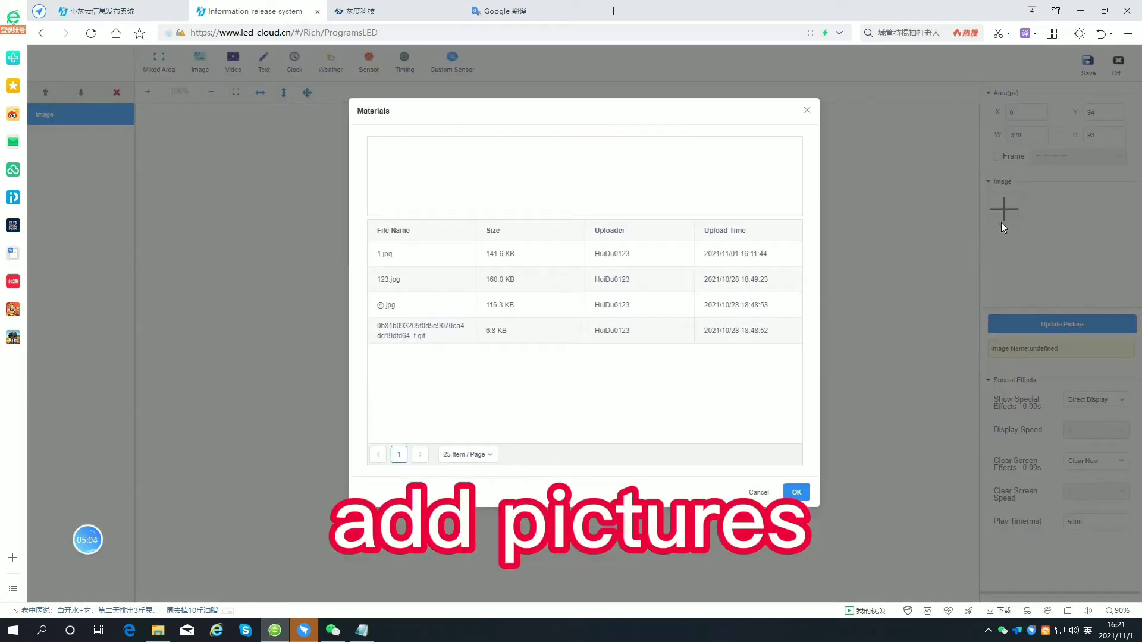
Fill the image area with 1.jpg, 123.jpg and ④.jpg, reordered so 123.jpg plays first
{"action": "left_click", "coordinate": [481, 256]}
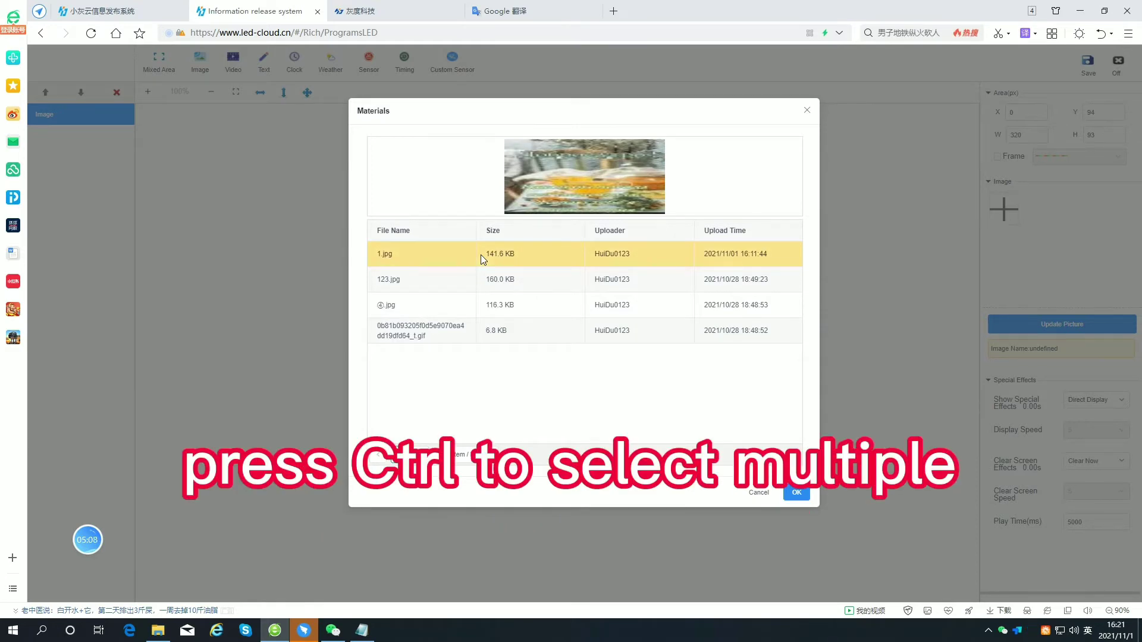
{"action": "left_click", "coordinate": [480, 280], "text": "ctrl"}
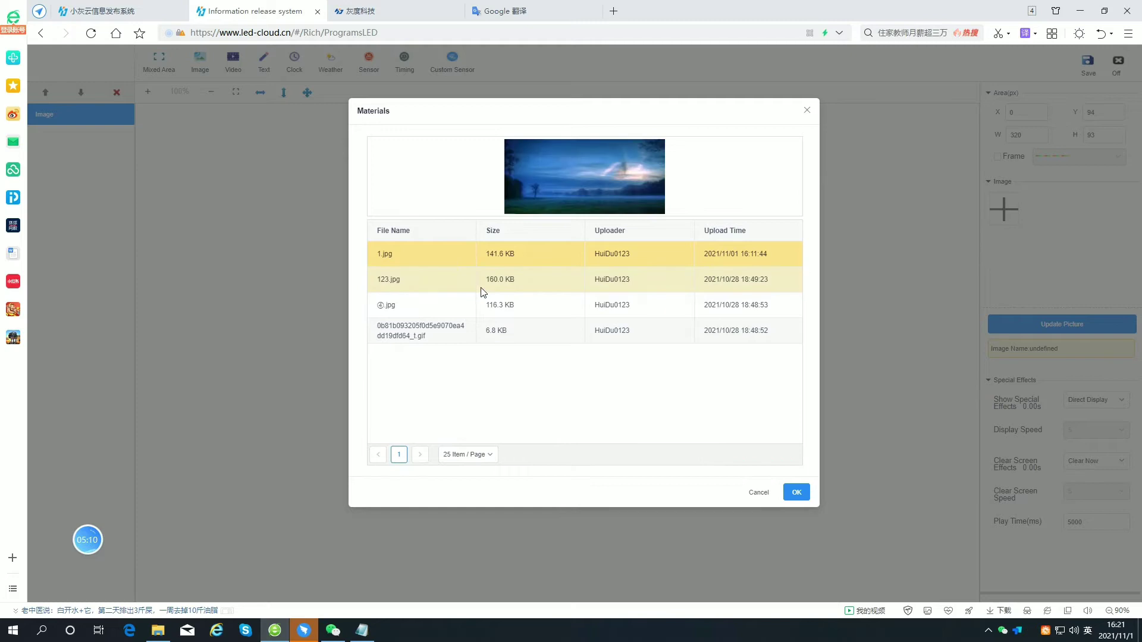
{"action": "left_click", "coordinate": [483, 303], "text": "ctrl"}
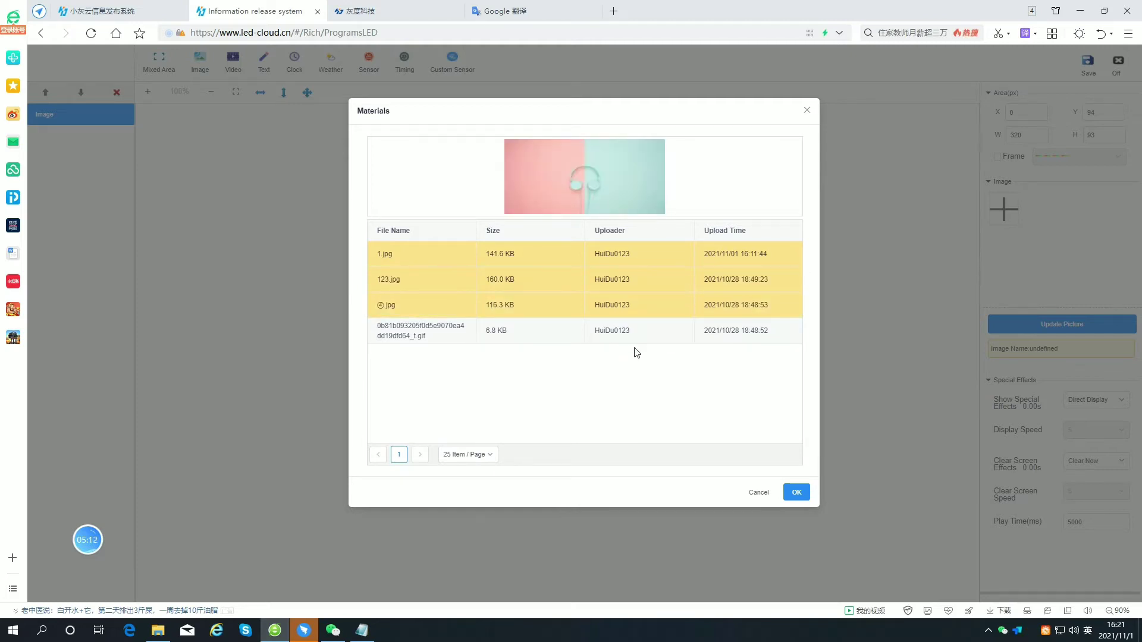
{"action": "left_click", "coordinate": [797, 493]}
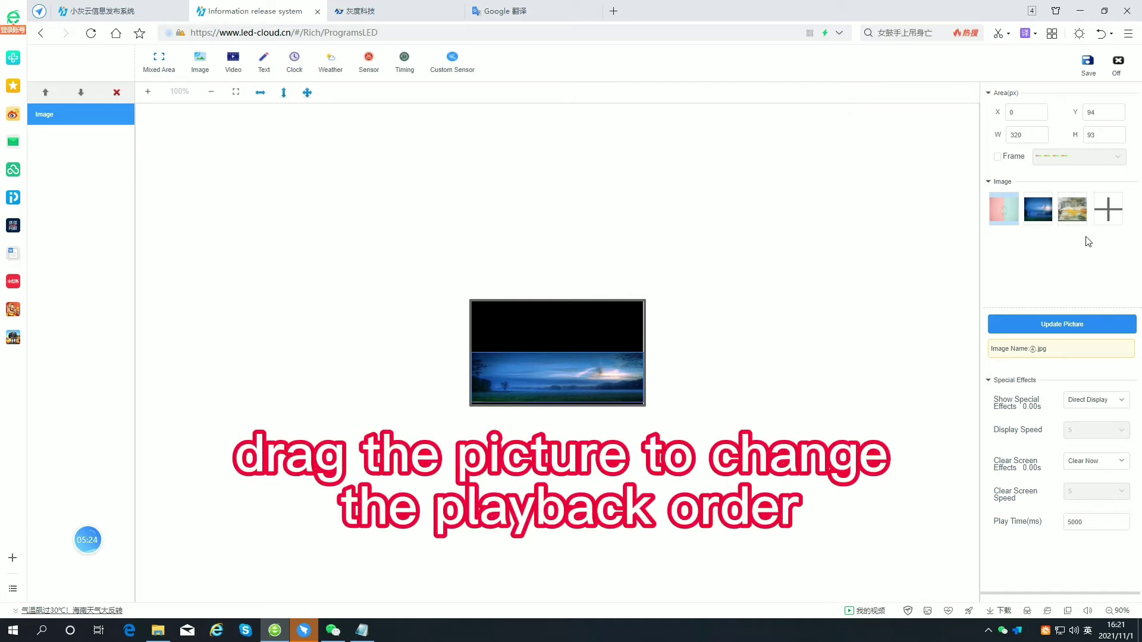
{"action": "left_click_drag", "start_coordinate": [1071, 215], "coordinate": [1019, 236]}
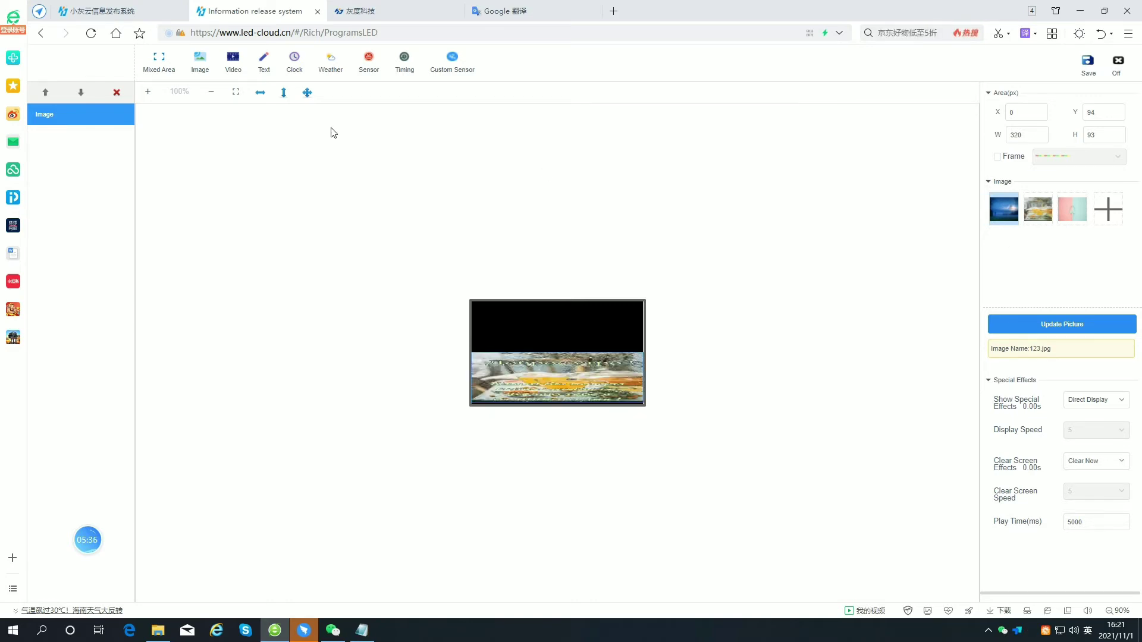
Add a 320x93 video area filling the top of the canvas and open the uploaded videos list
{"action": "left_click", "coordinate": [234, 64]}
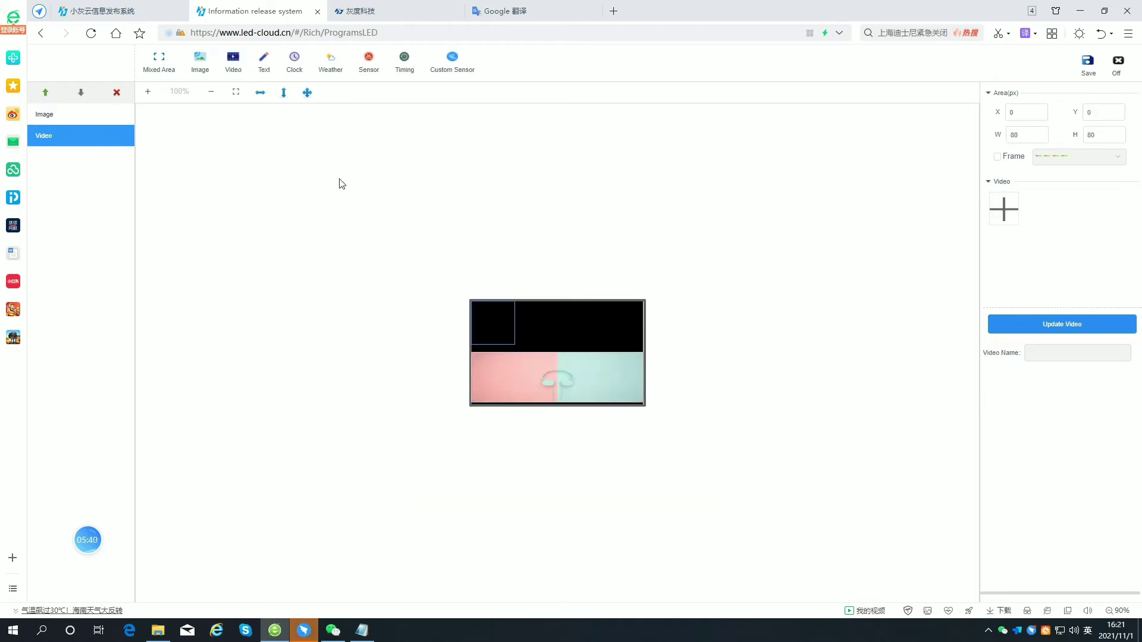
{"action": "left_click_drag", "start_coordinate": [492, 329], "coordinate": [493, 336]}
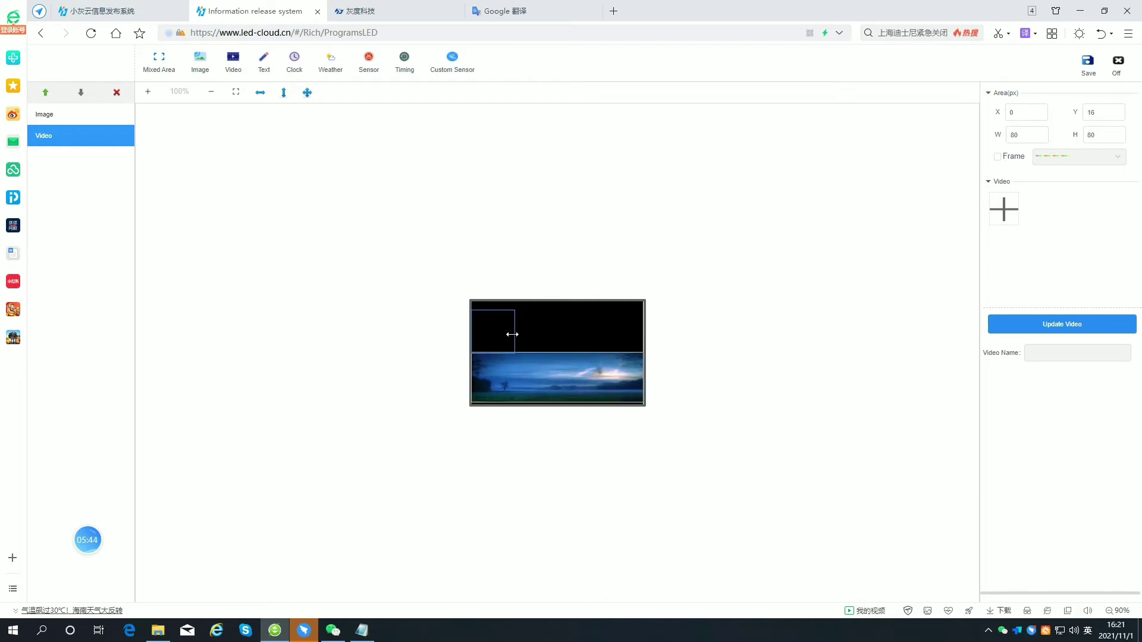
{"action": "left_click_drag", "start_coordinate": [513, 333], "coordinate": [688, 347]}
{"action": "left_click_drag", "start_coordinate": [561, 312], "coordinate": [563, 301]}
{"action": "left_click_drag", "start_coordinate": [558, 354], "coordinate": [556, 348]}
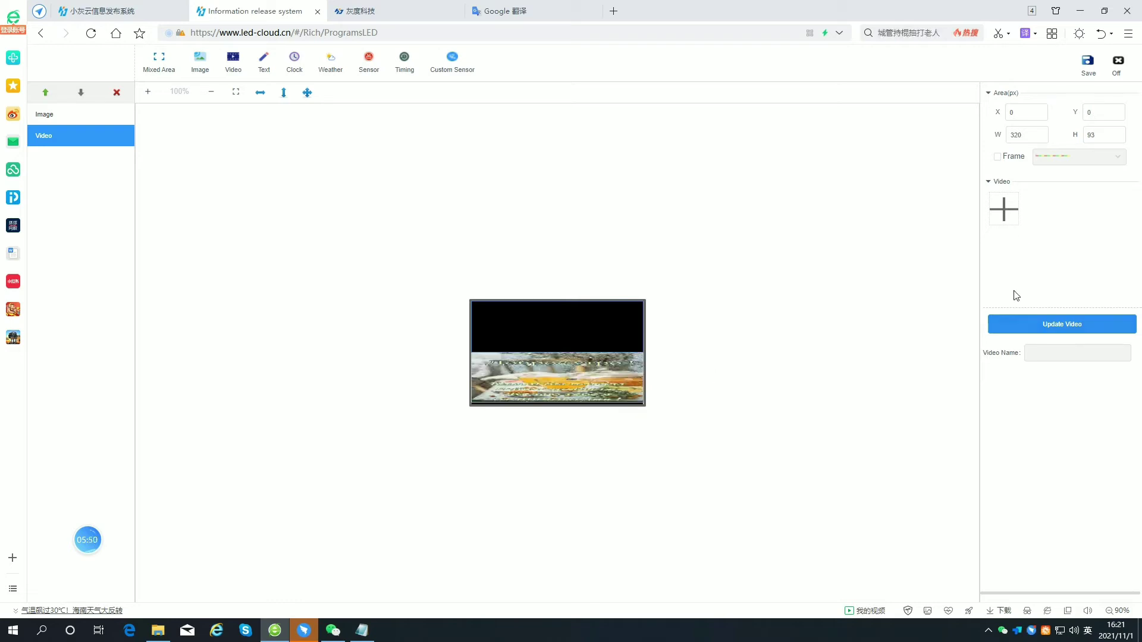
{"action": "left_click", "coordinate": [1012, 222]}
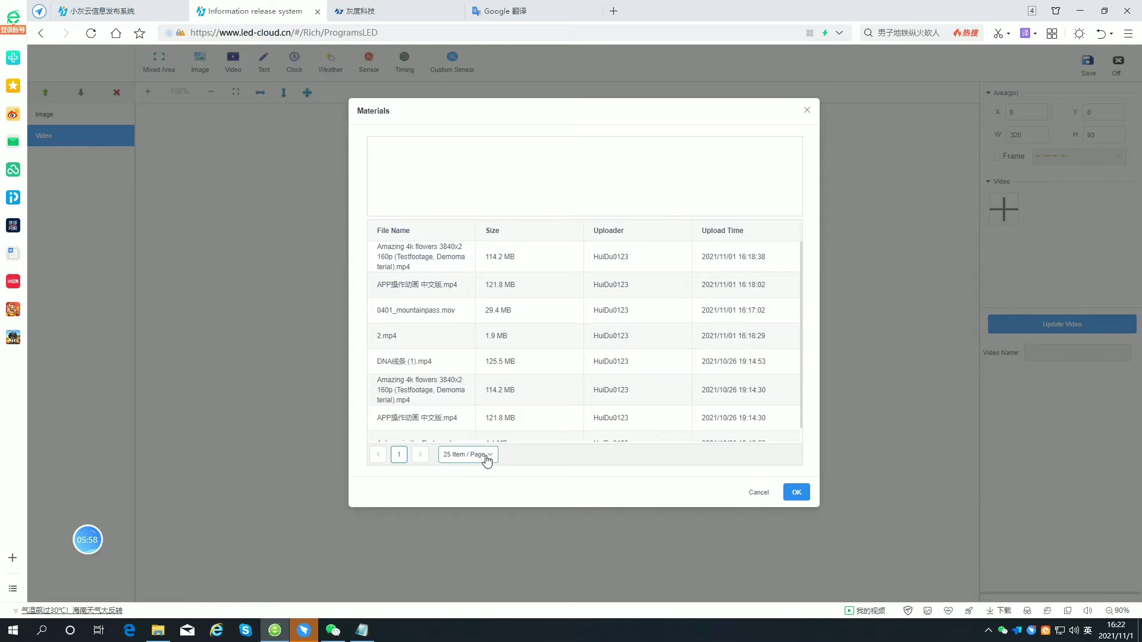
Add the Amazing 4k flowers, APP animation and 2.mp4 videos to the video area
{"action": "left_click", "coordinate": [526, 268]}
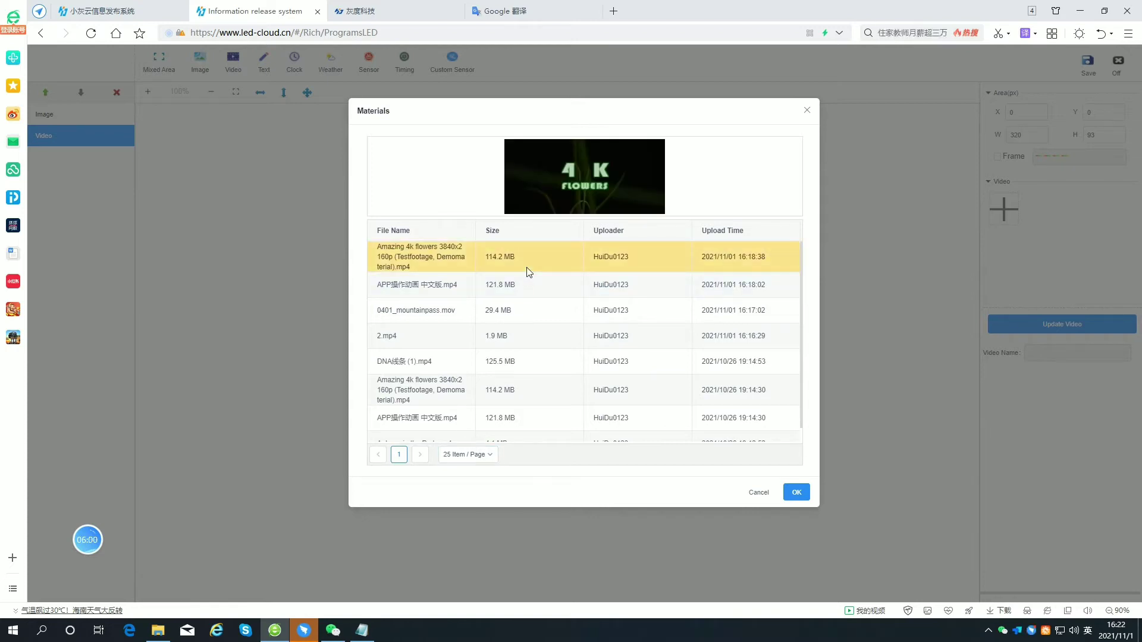
{"action": "left_click", "coordinate": [526, 285]}
{"action": "left_click", "coordinate": [536, 321]}
{"action": "left_click", "coordinate": [537, 326]}
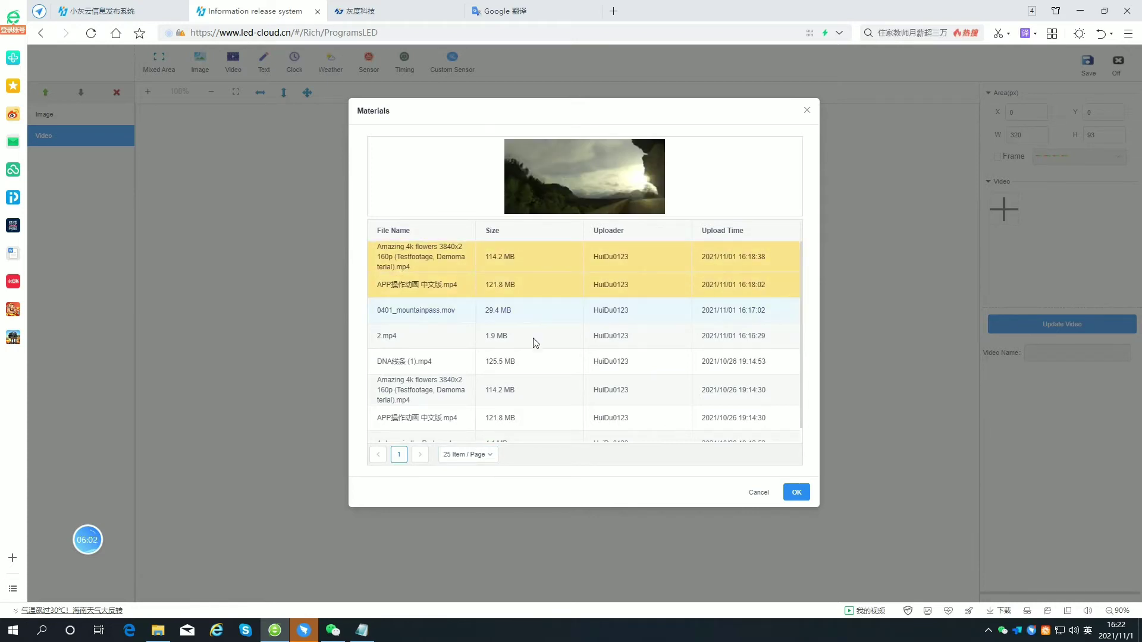
{"action": "left_click", "coordinate": [525, 342]}
{"action": "left_click", "coordinate": [789, 493]}
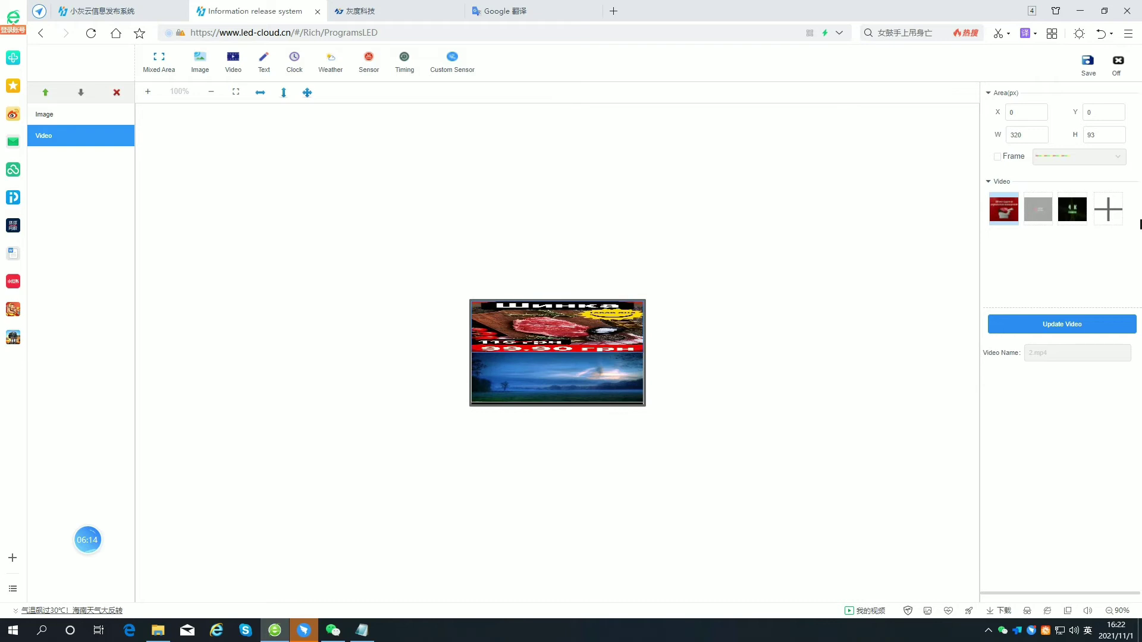
Reorder the videos, save New Program2 and exit the editor
{"action": "mouse_move", "coordinate": [1082, 215]}
{"action": "left_click_drag", "start_coordinate": [1081, 215], "coordinate": [1010, 224]}
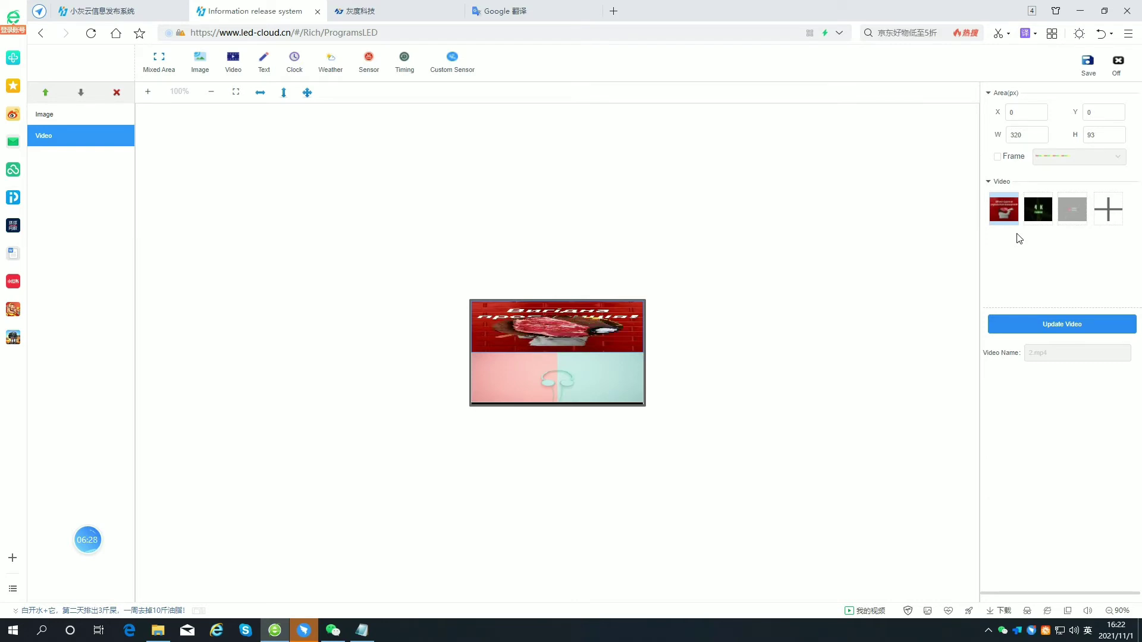
{"action": "left_click", "coordinate": [1082, 73]}
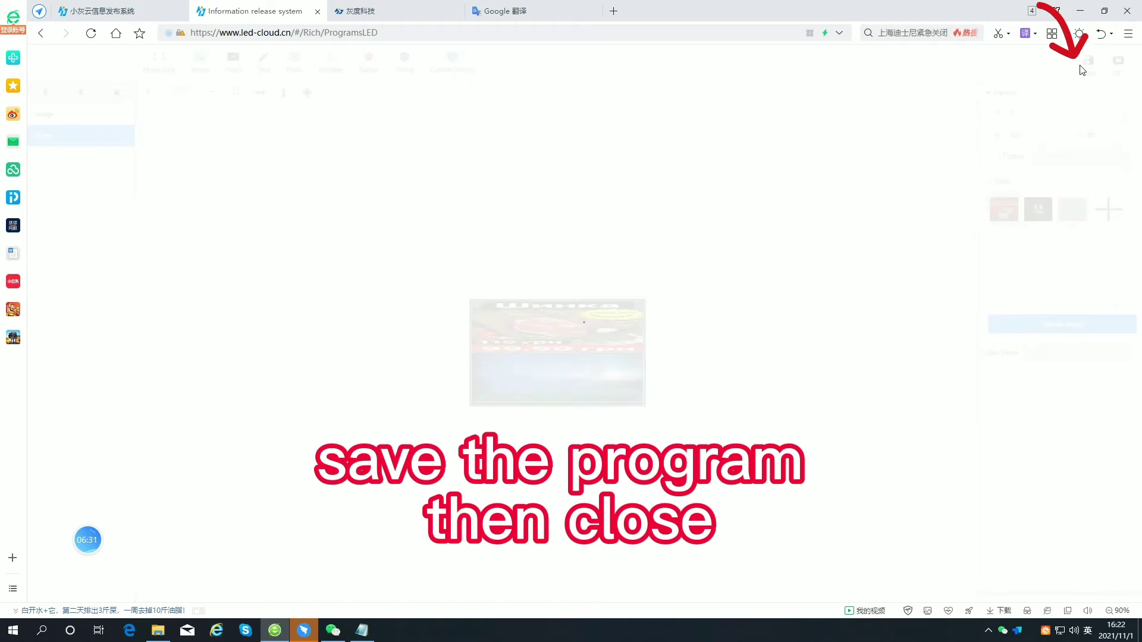
{"action": "left_click", "coordinate": [1117, 69]}
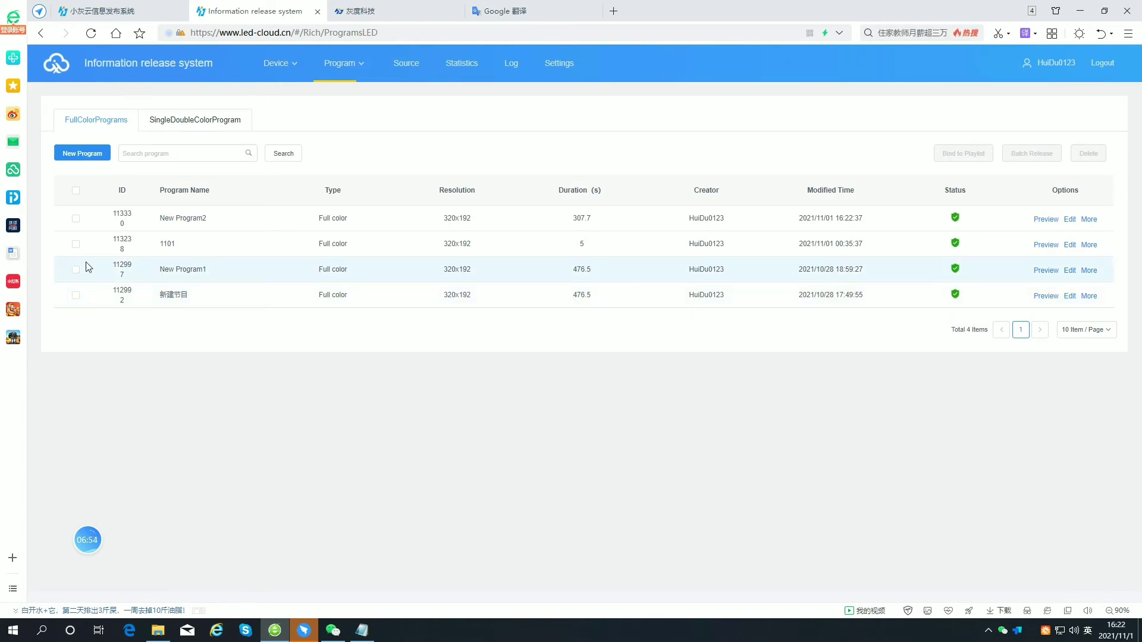
Mark New Program2 in the program list and start a batch release for it
{"action": "left_click", "coordinate": [76, 218]}
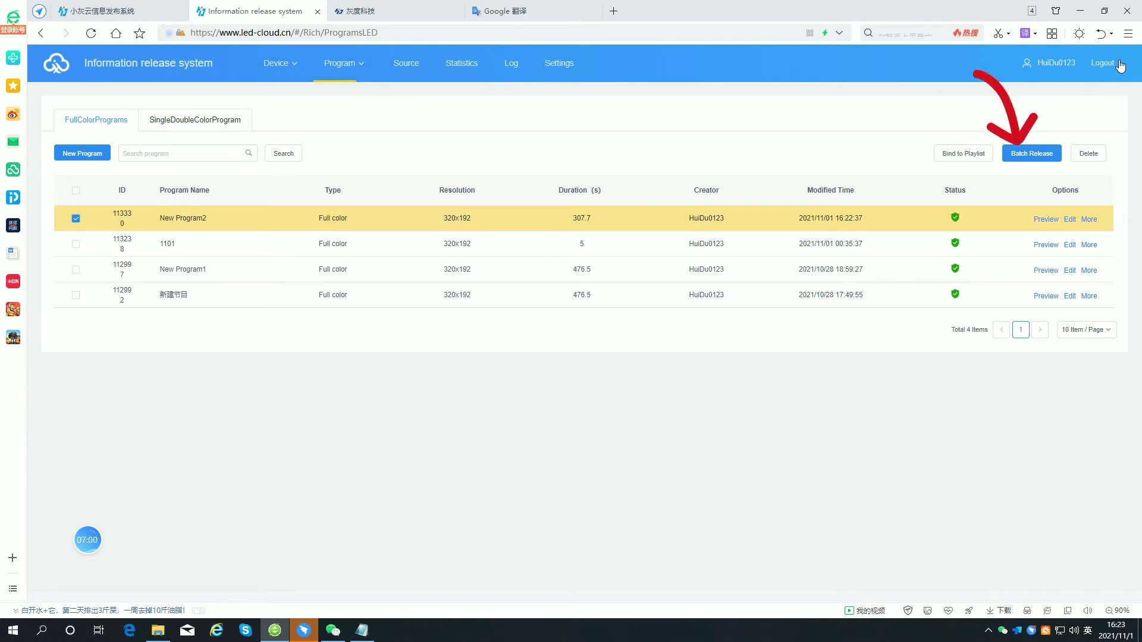
{"action": "left_click", "coordinate": [1031, 153]}
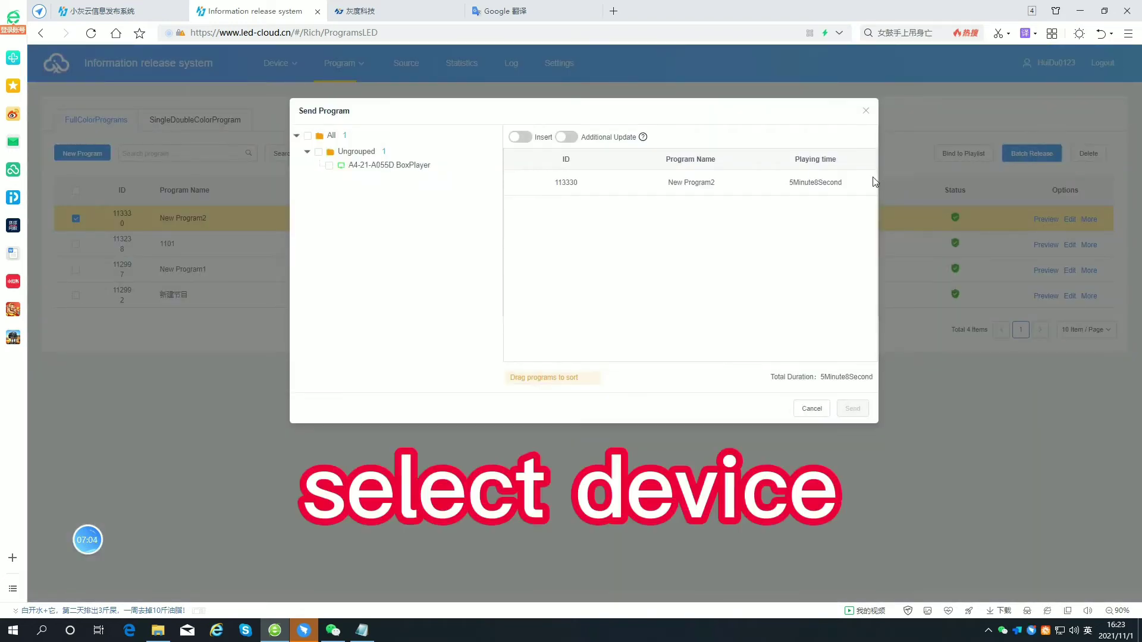
Send New Program2 to BoxPlayer A4-21-A055D as a complete update
{"action": "left_click", "coordinate": [330, 167]}
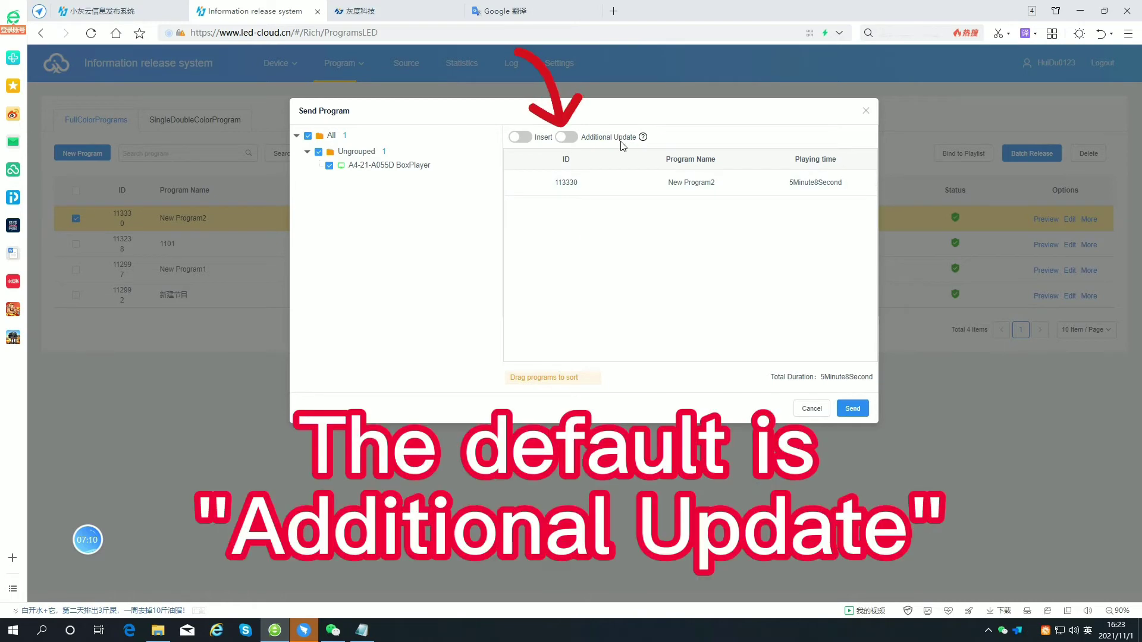
{"action": "mouse_move", "coordinate": [643, 139]}
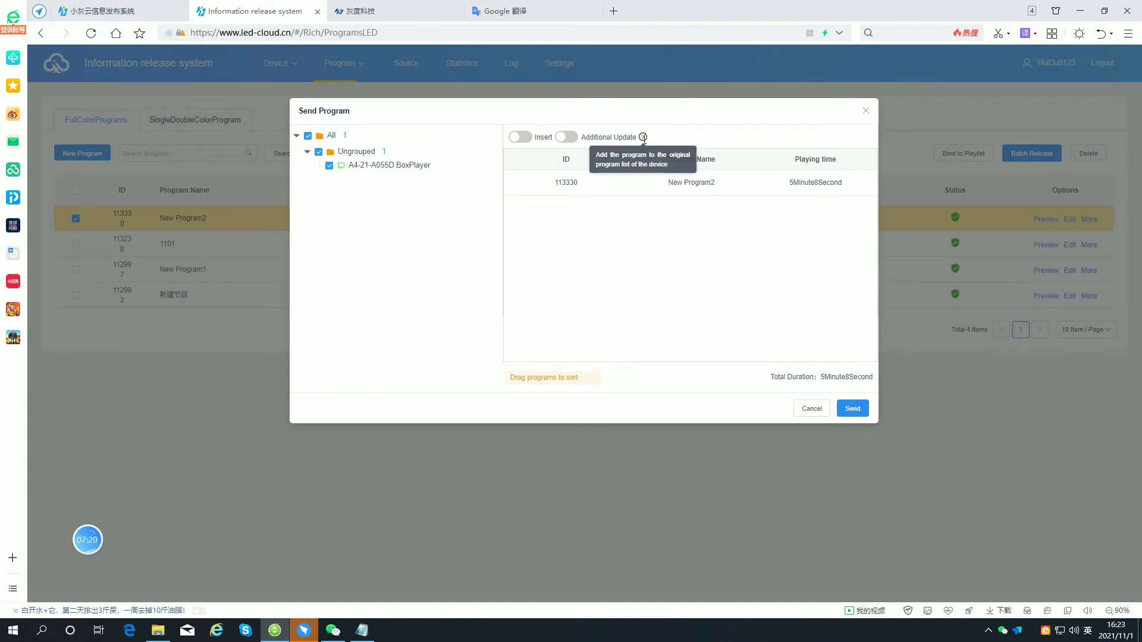
{"action": "left_click", "coordinate": [570, 137]}
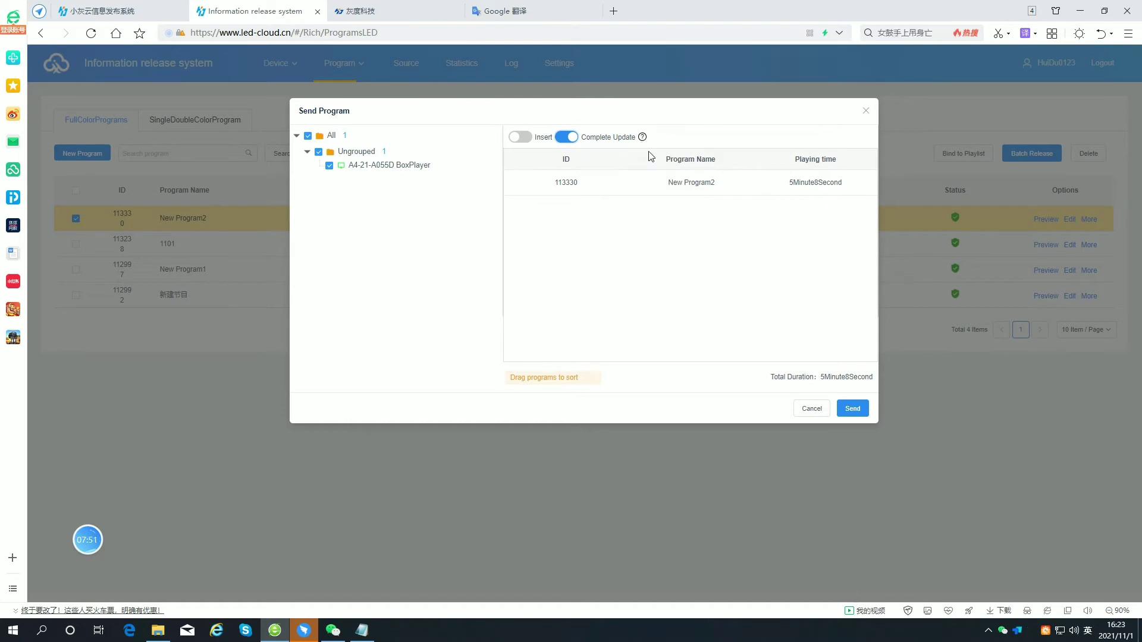
{"action": "left_click", "coordinate": [859, 412]}
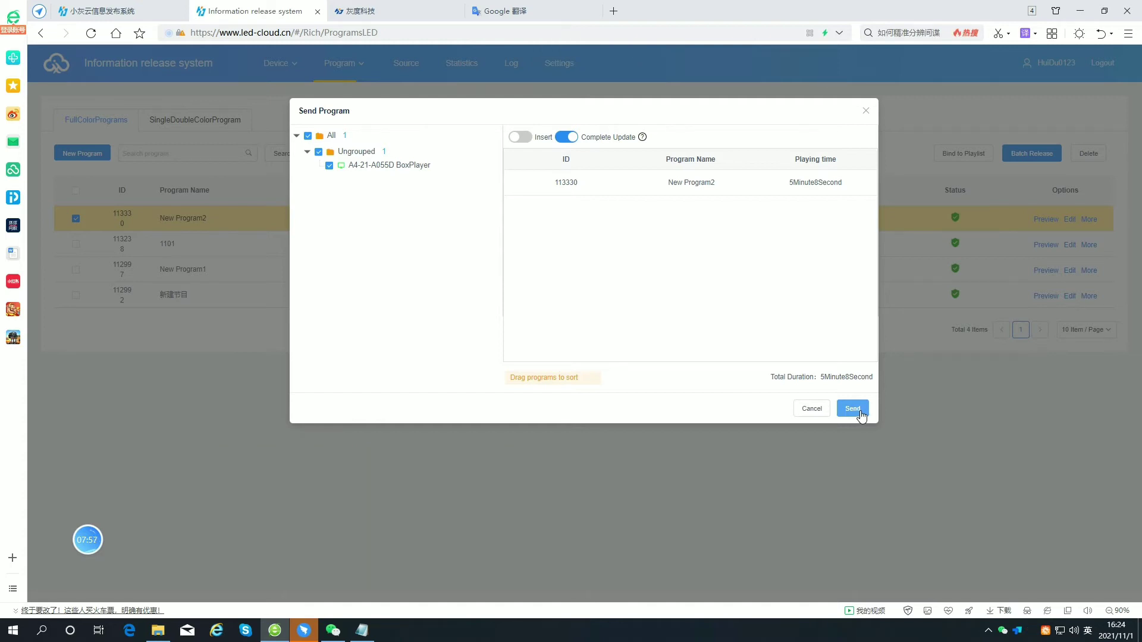
{"action": "left_click", "coordinate": [866, 111]}
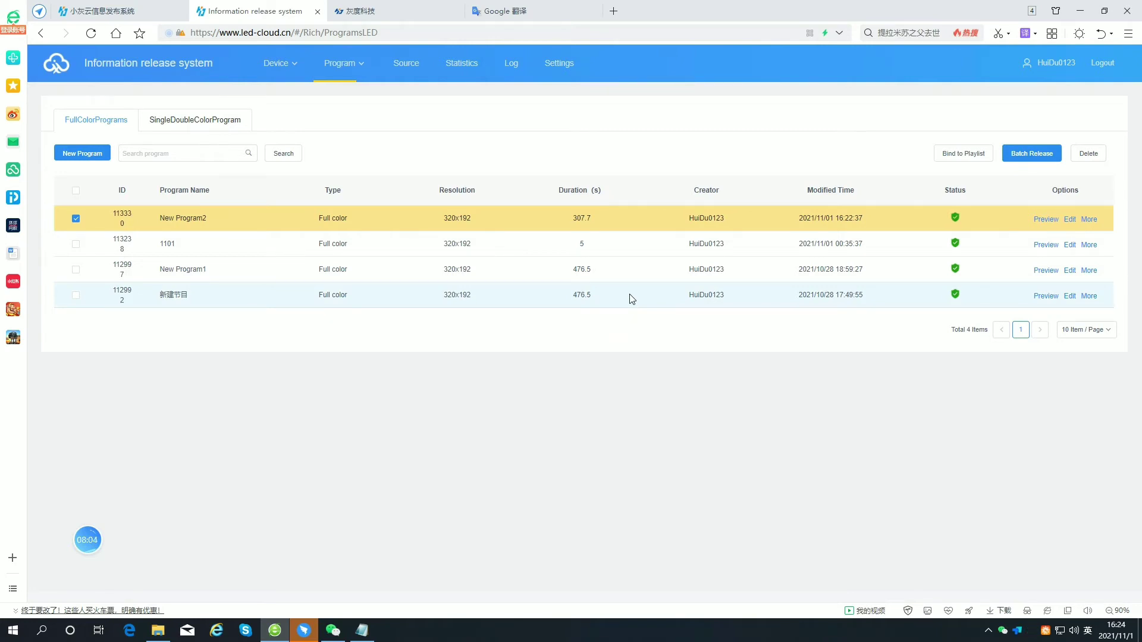
Refresh the New Program2 task's log details until delivery reads Sent Successfully
{"action": "left_click", "coordinate": [511, 66]}
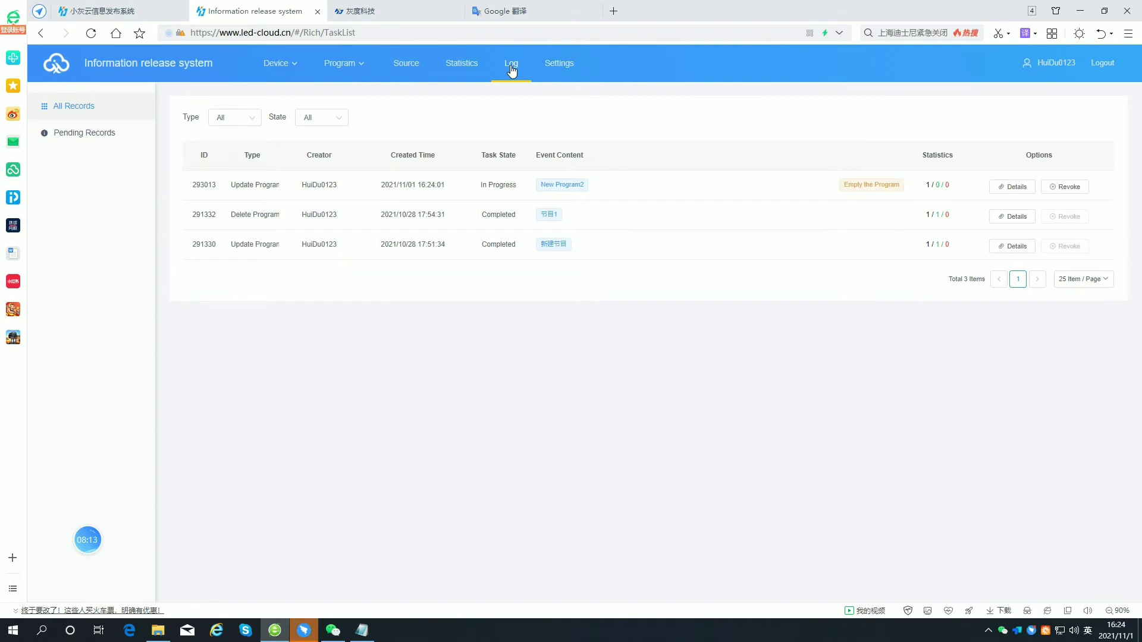
{"action": "left_click", "coordinate": [1014, 188]}
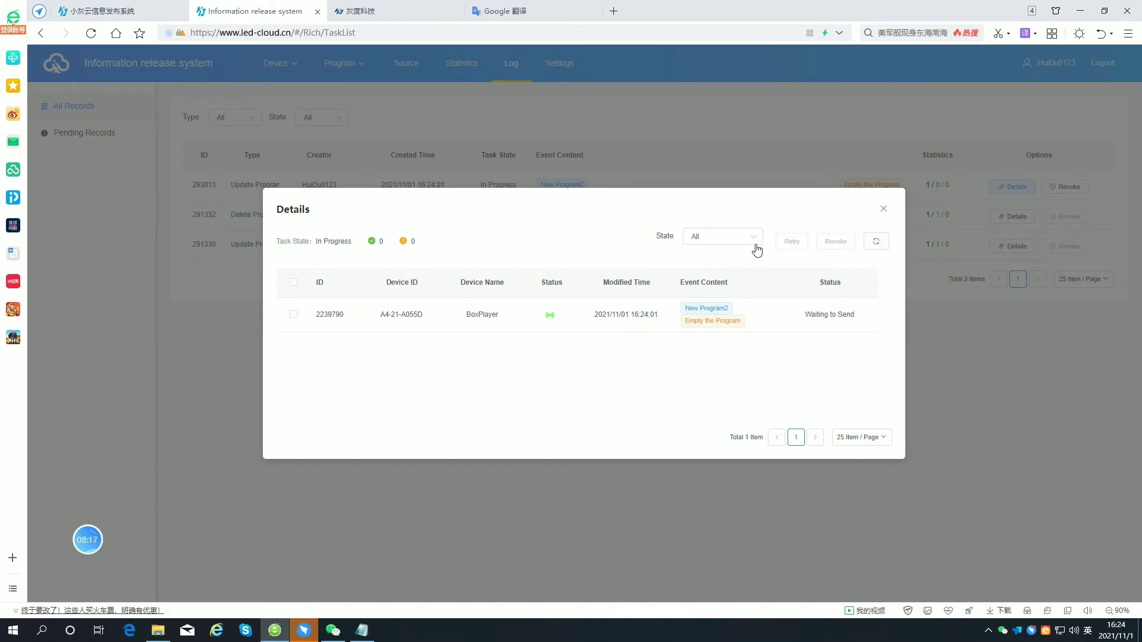
{"action": "left_click", "coordinate": [877, 241]}
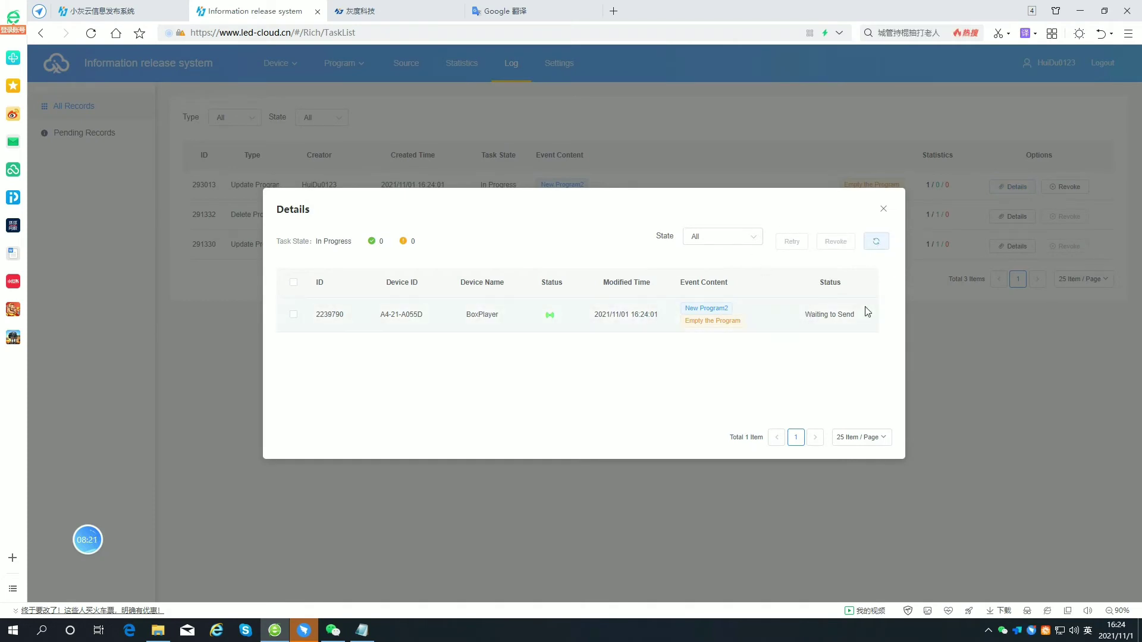
{"action": "left_click", "coordinate": [886, 247]}
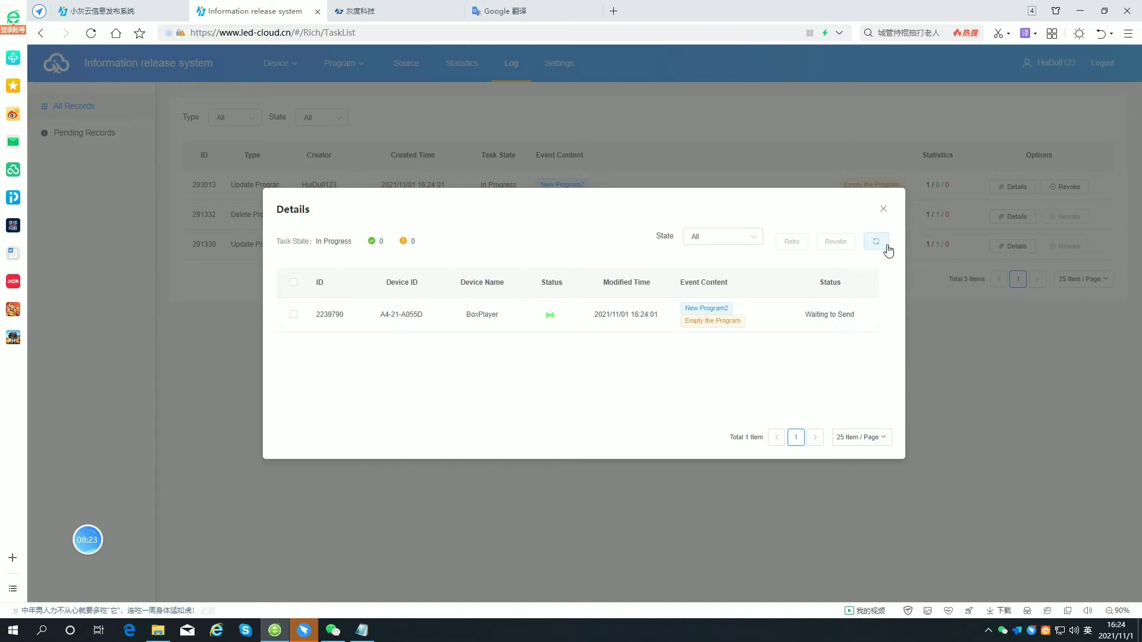
{"action": "left_click", "coordinate": [887, 249]}
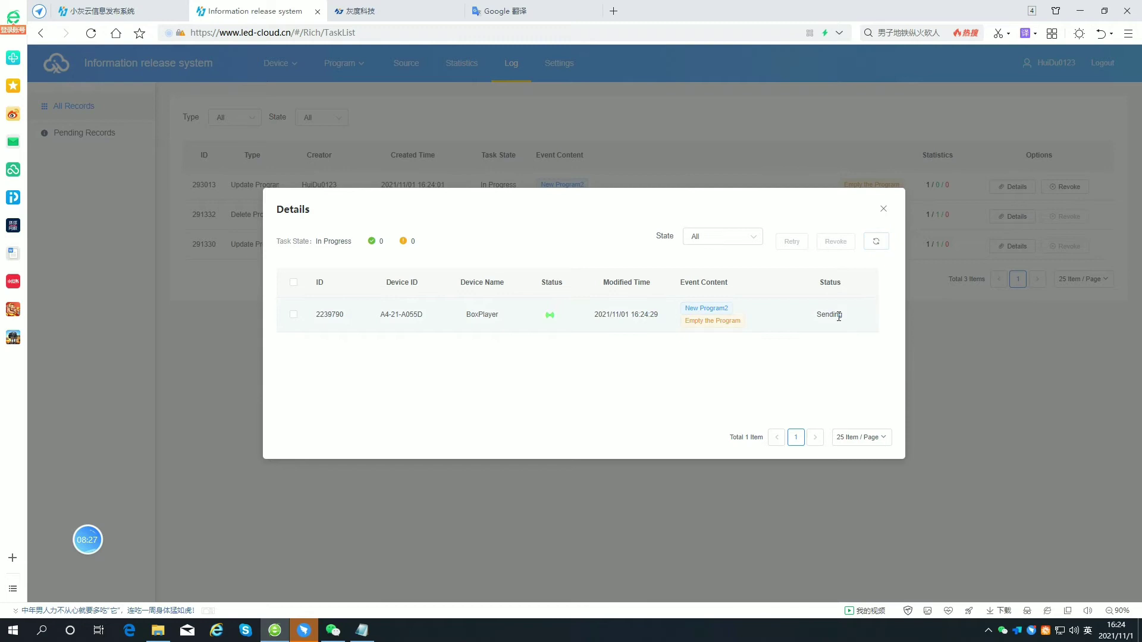
{"action": "left_click", "coordinate": [873, 244]}
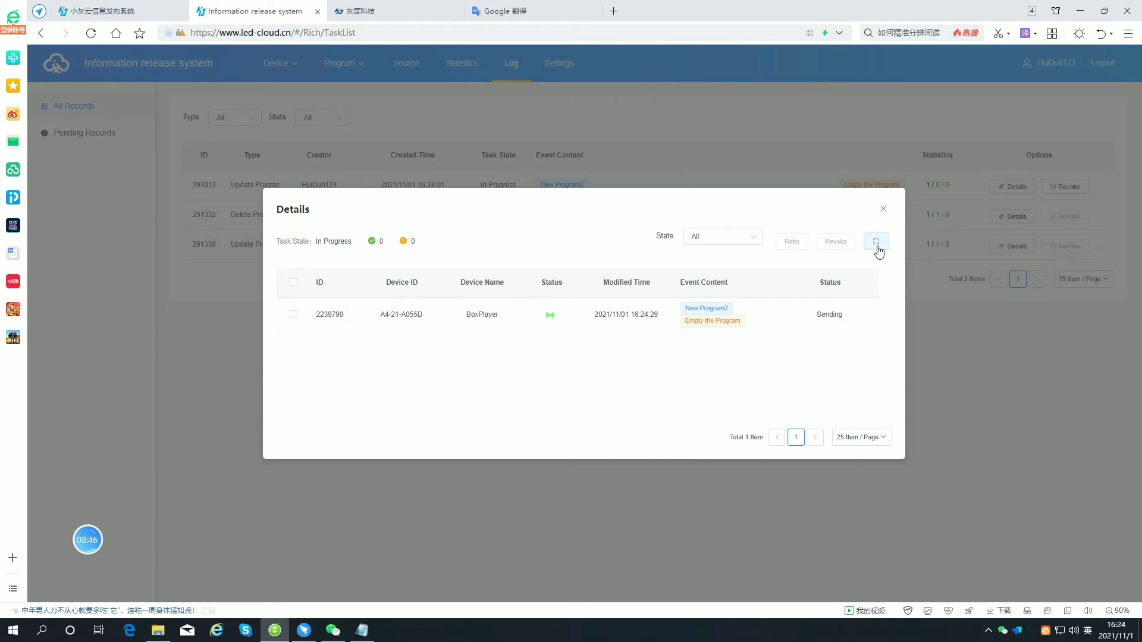
{"action": "left_click", "coordinate": [877, 245]}
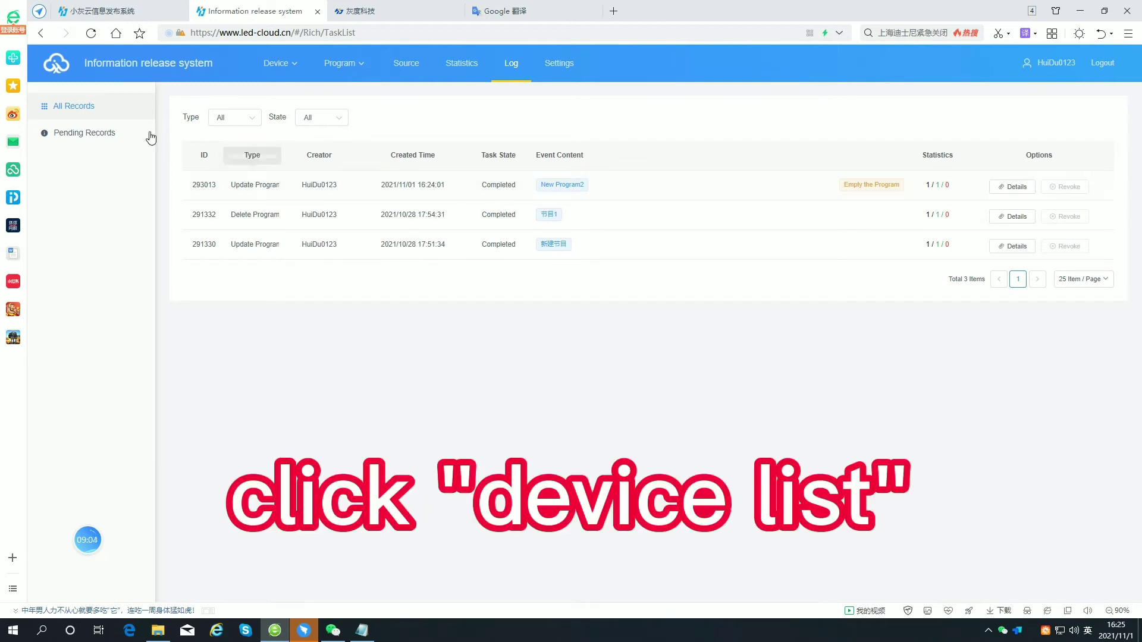
Show the Device List details for BoxPlayer device A4-21-A055D
{"action": "mouse_move", "coordinate": [286, 68]}
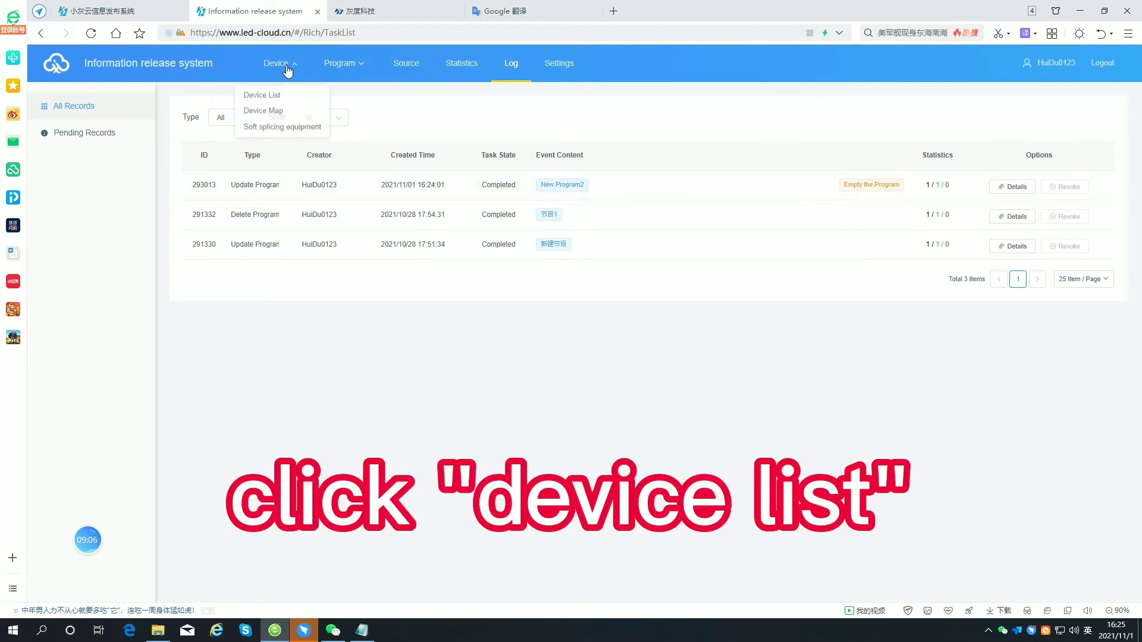
{"action": "left_click", "coordinate": [286, 100]}
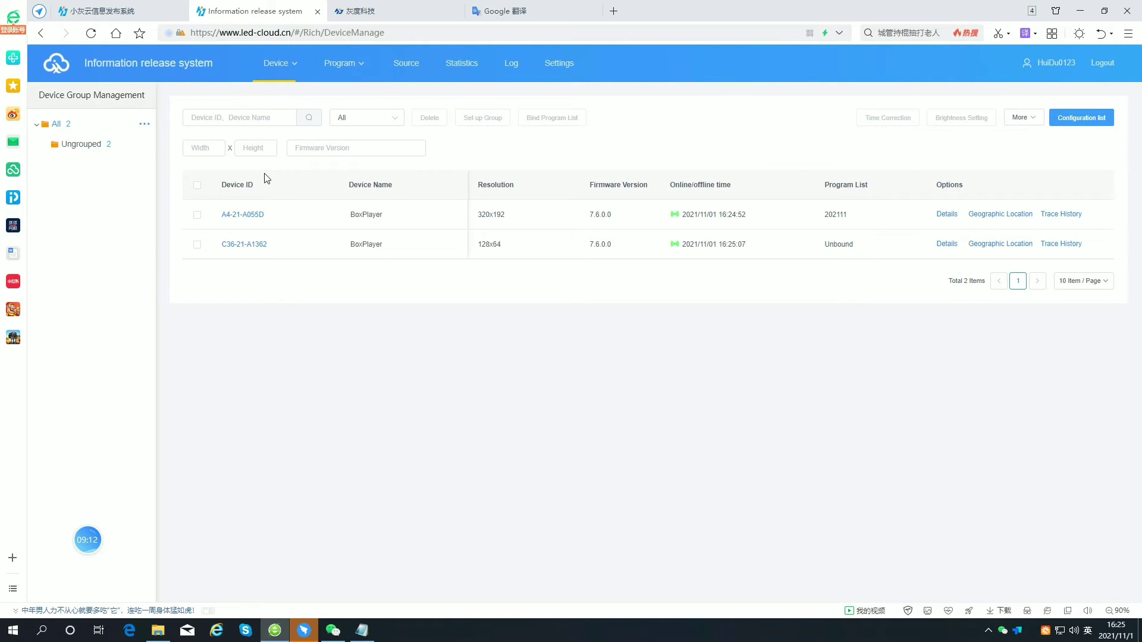
{"action": "left_click", "coordinate": [197, 215]}
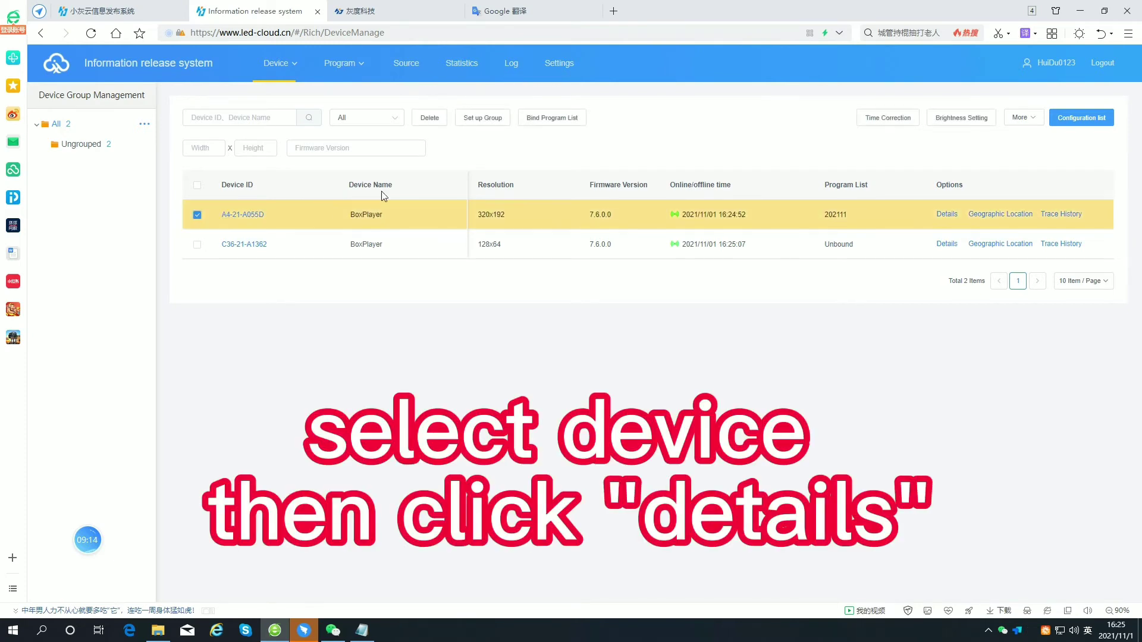
{"action": "left_click", "coordinate": [948, 215]}
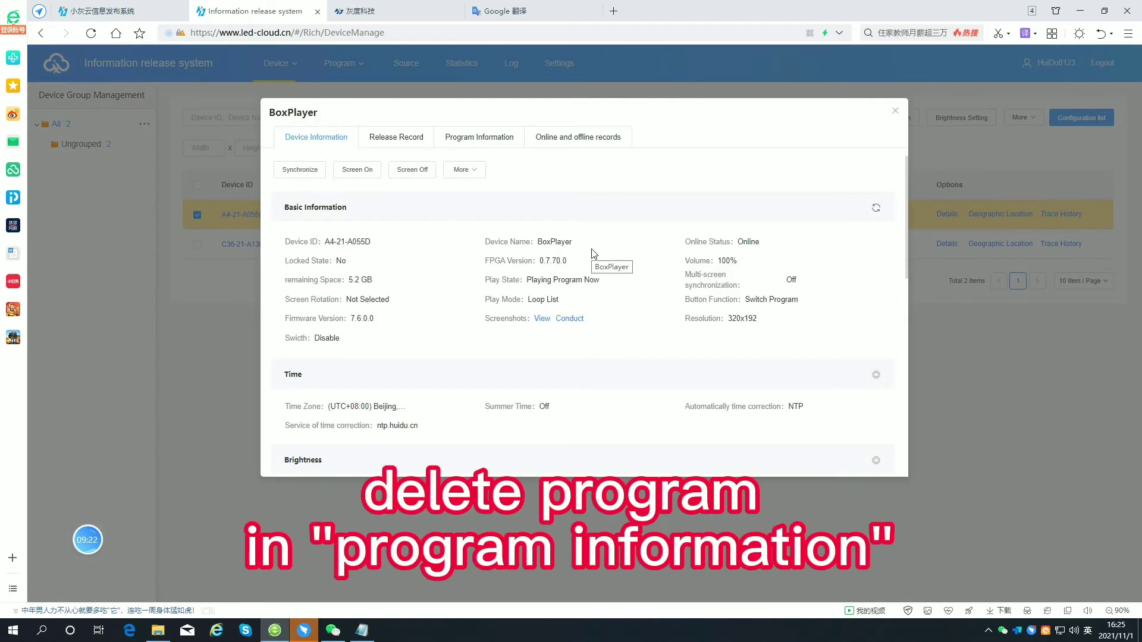
Delete New Program2 from device A4-21-A055D's Program Information and confirm
{"action": "left_click", "coordinate": [485, 145]}
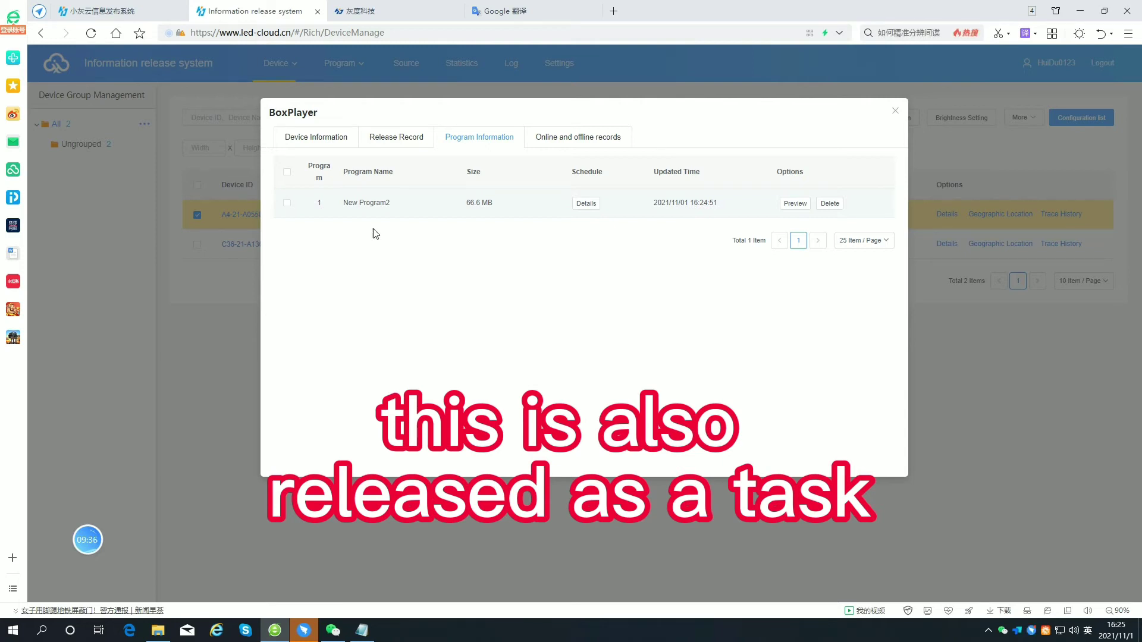
{"action": "left_click", "coordinate": [287, 203]}
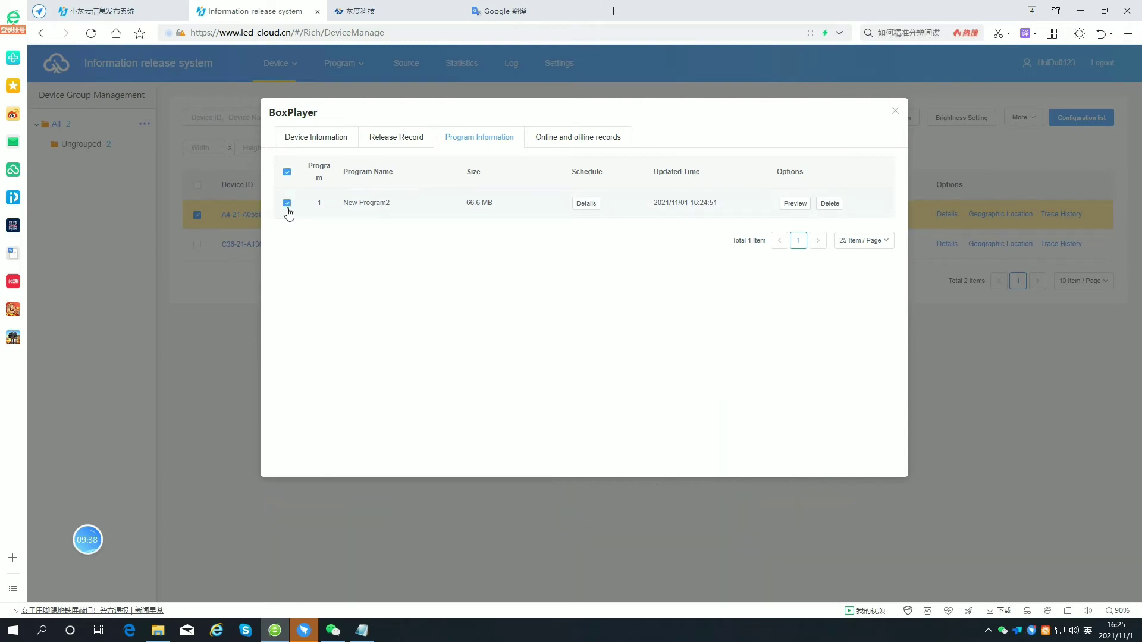
{"action": "left_click", "coordinate": [830, 203]}
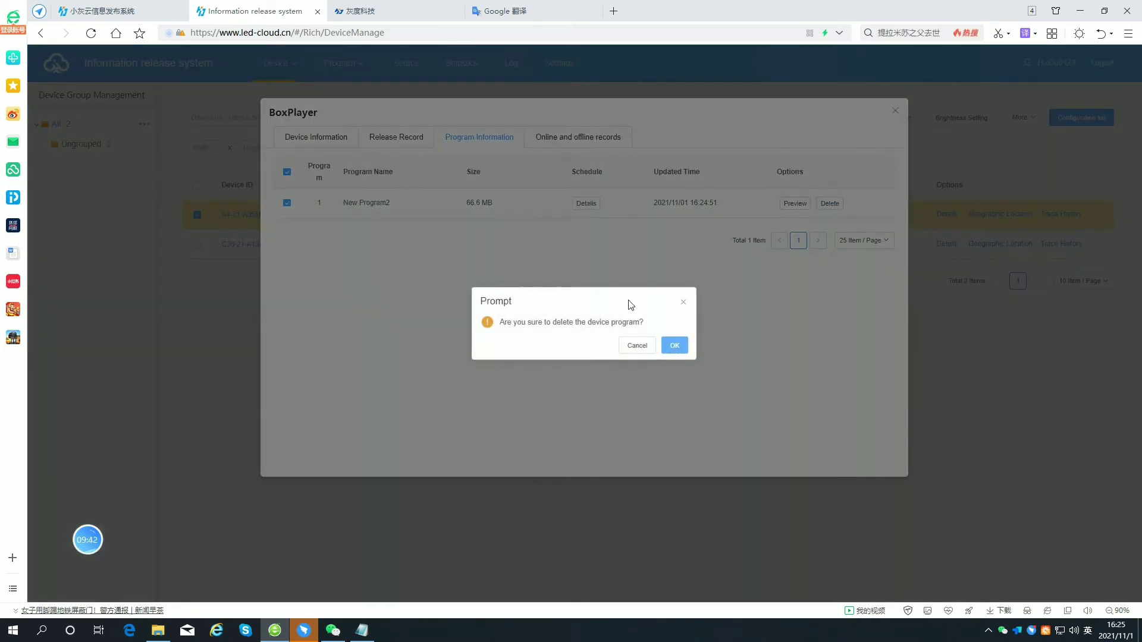
{"action": "left_click", "coordinate": [674, 344]}
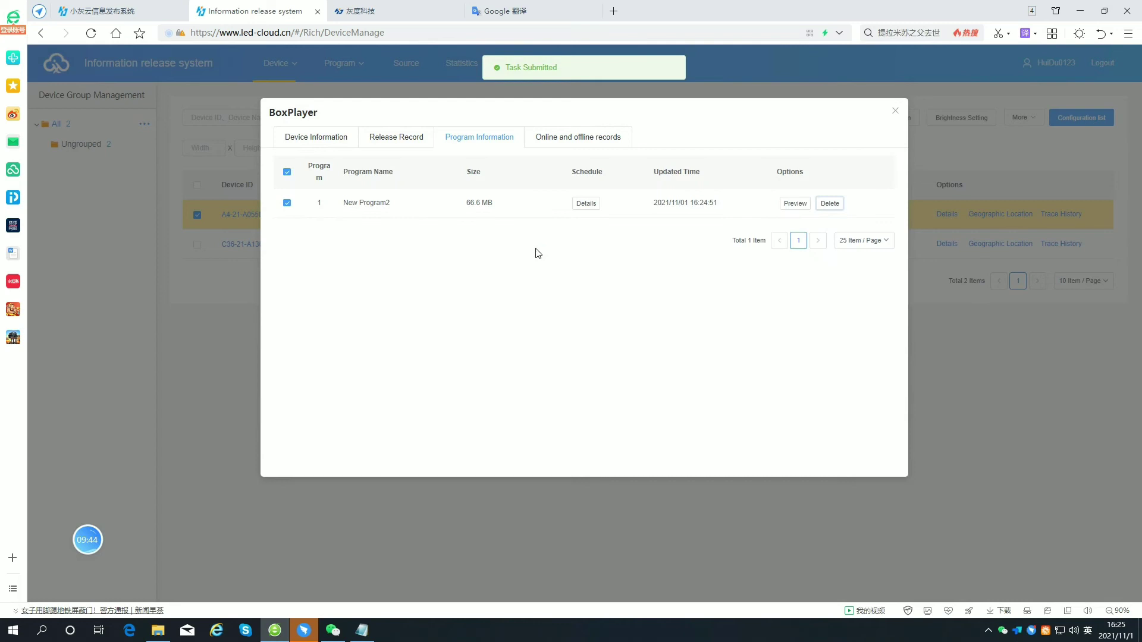
{"action": "left_click", "coordinate": [895, 111]}
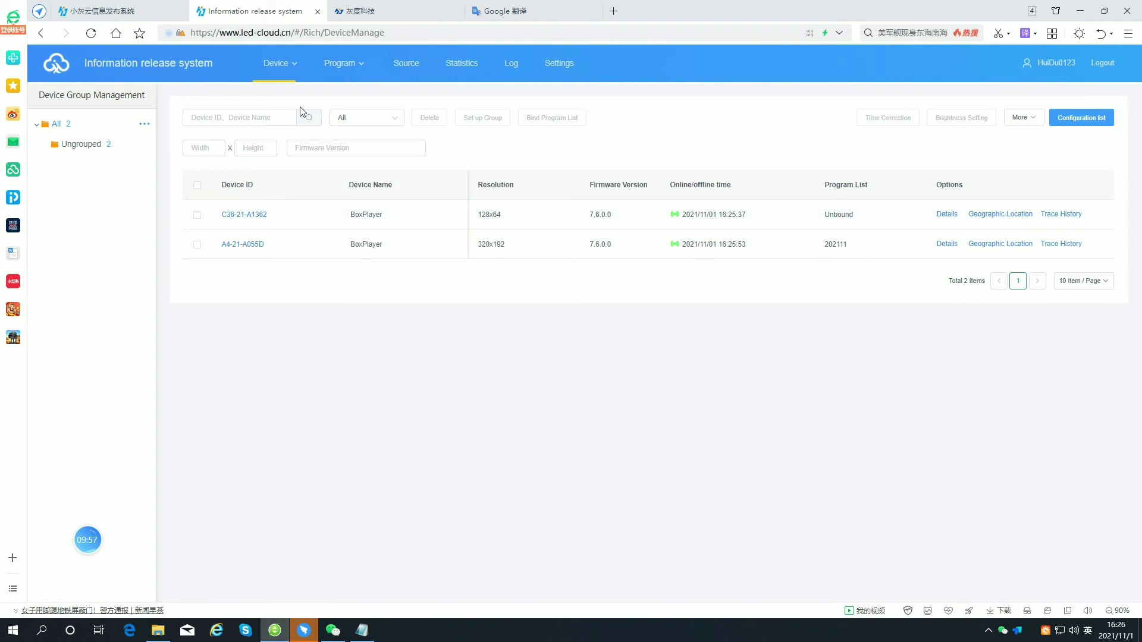
{"action": "left_click", "coordinate": [197, 244]}
{"action": "left_click", "coordinate": [947, 244]}
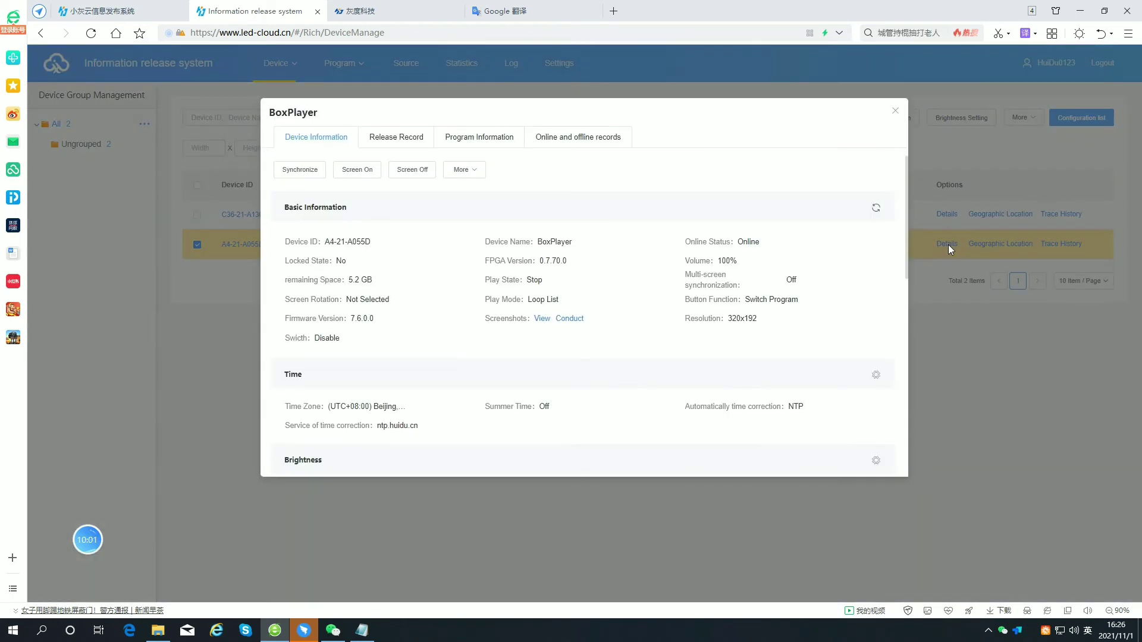
{"action": "left_click", "coordinate": [482, 139]}
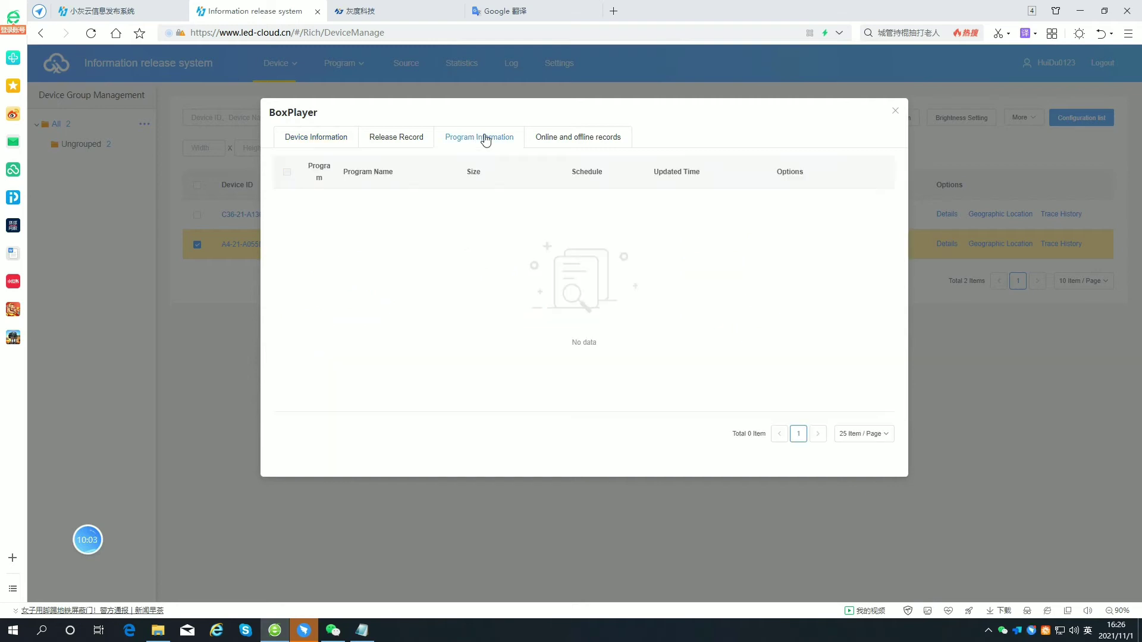
{"action": "left_click", "coordinate": [398, 139]}
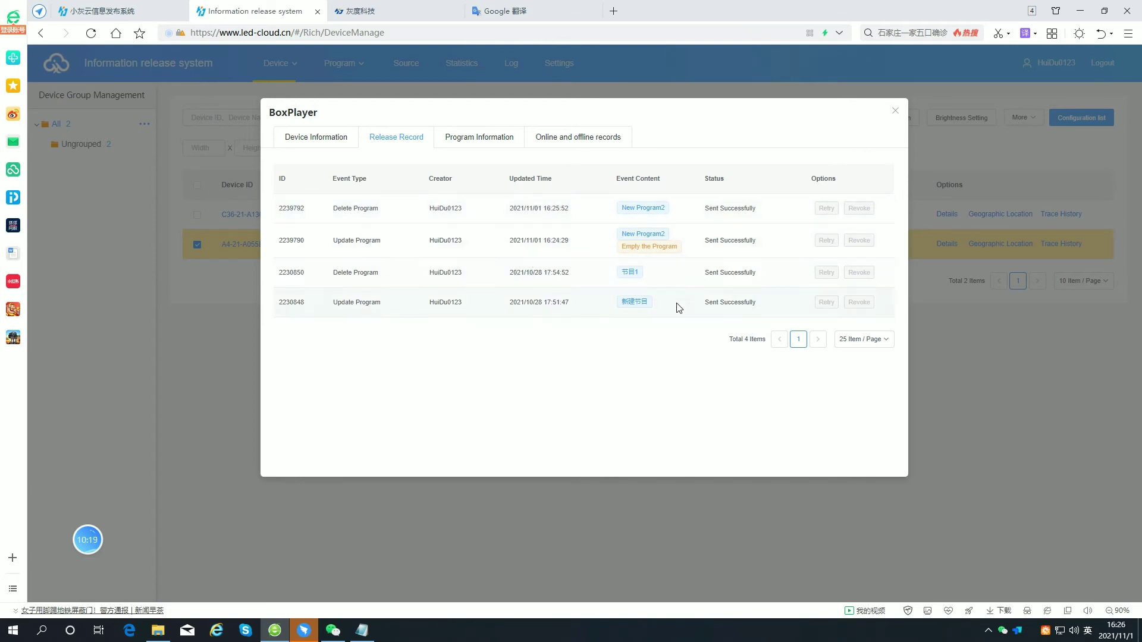
{"action": "left_click", "coordinate": [895, 111]}
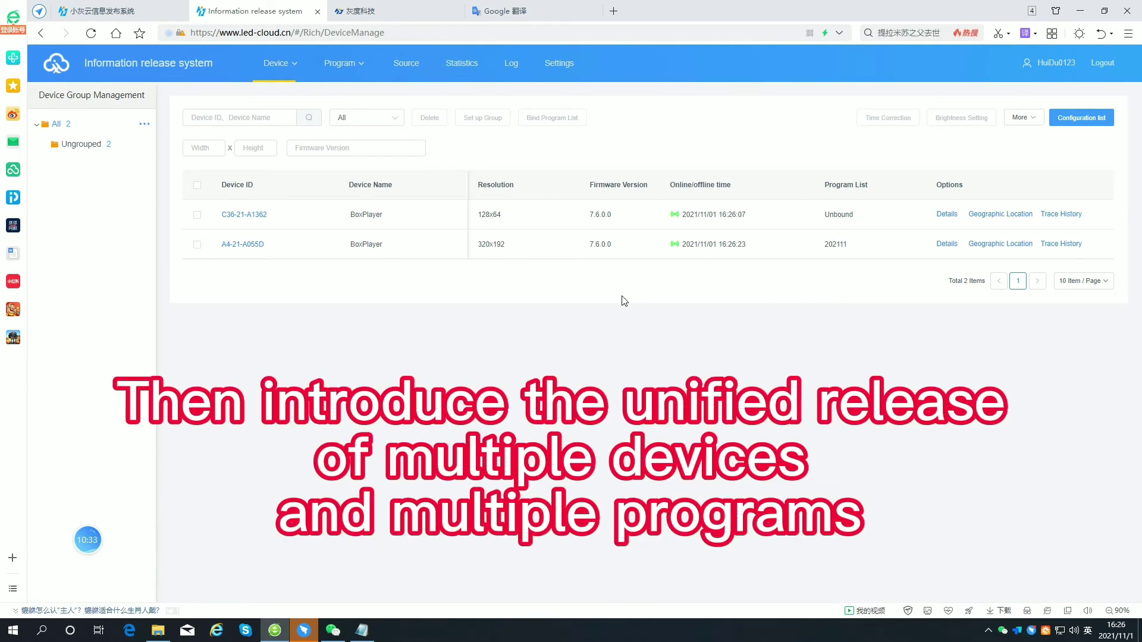
Go to Program > Program List and start a New Program List
{"action": "mouse_move", "coordinate": [348, 74]}
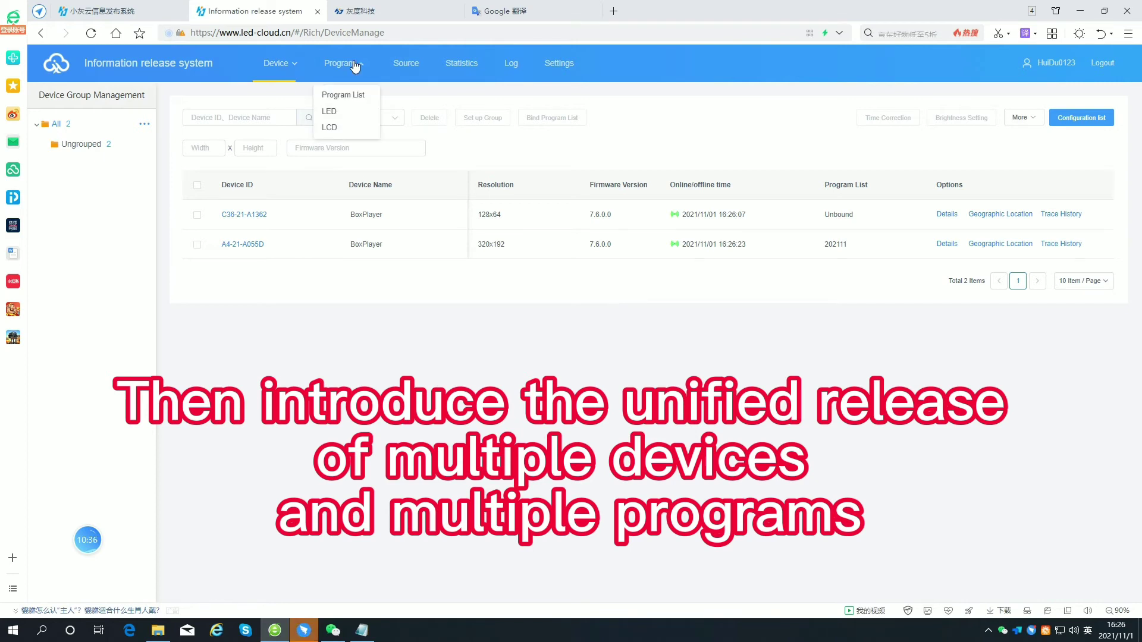
{"action": "left_click", "coordinate": [360, 105]}
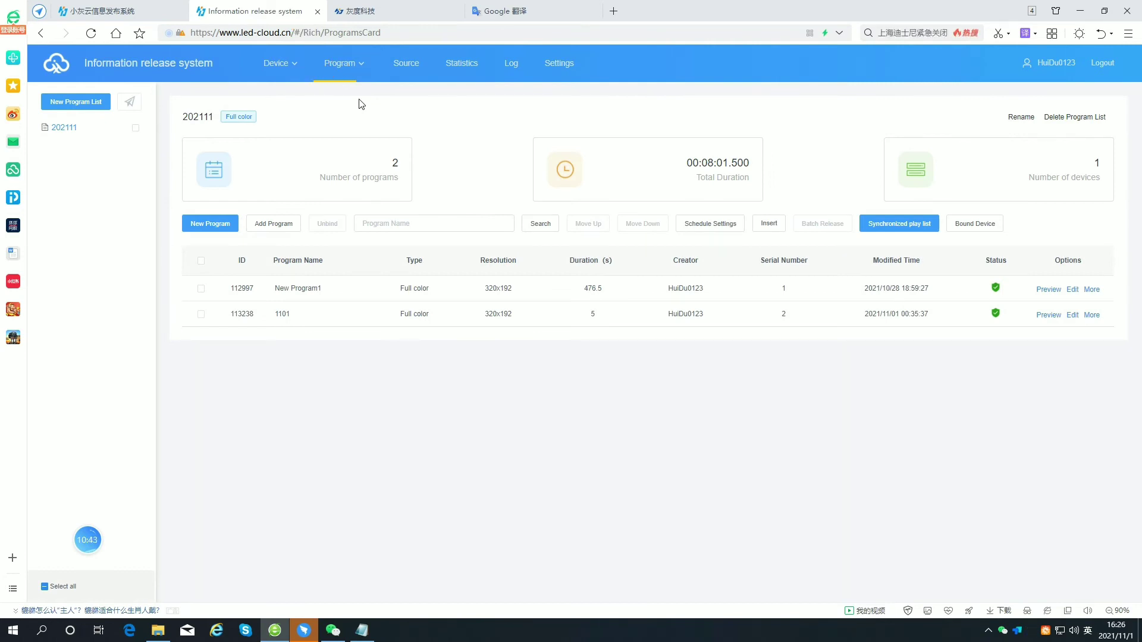
{"action": "left_click", "coordinate": [69, 101]}
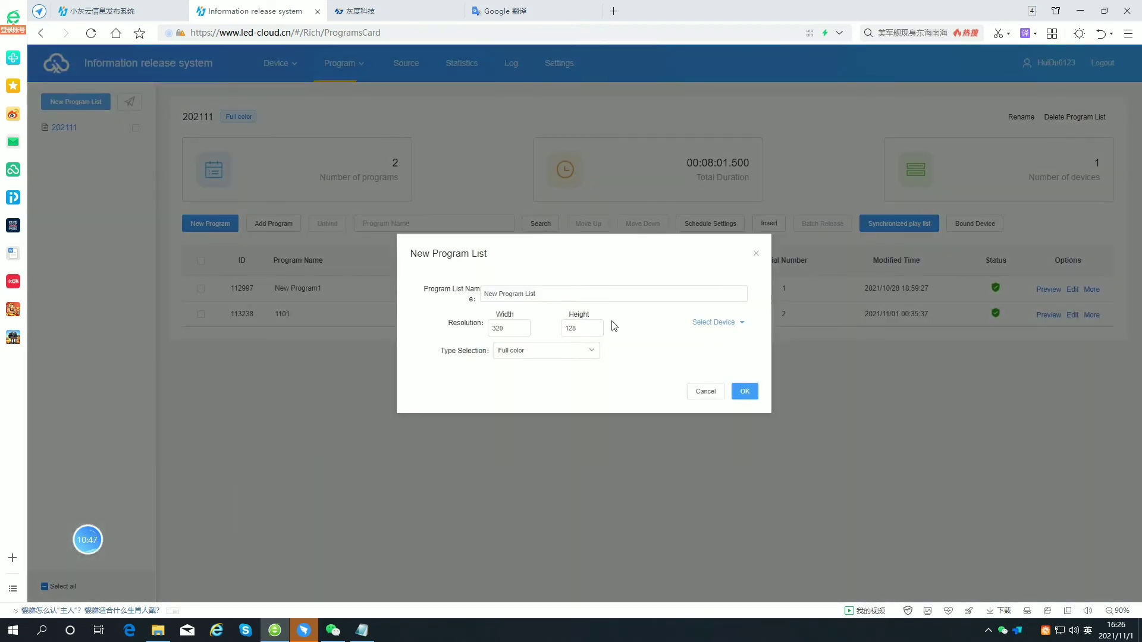
Create the ChangSha program list using device A4-21-A055D's 320×192 resolution
{"action": "left_click", "coordinate": [594, 293]}
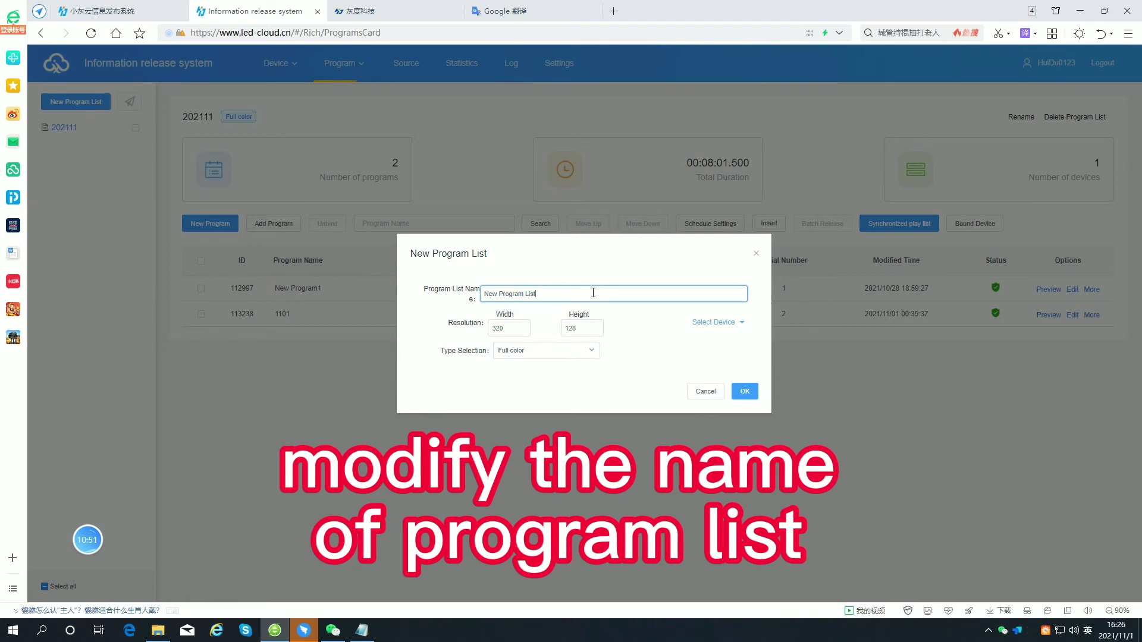
{"action": "key", "text": "BackSpace"}
{"action": "key", "text": "BackSpace"}
{"action": "key", "text": "BackSpace"}
{"action": "key", "text": "BackSpace"}
{"action": "key", "text": "BackSpace"}
{"action": "key", "text": "BackSpace"}
{"action": "type", "text": "ChangSha"}
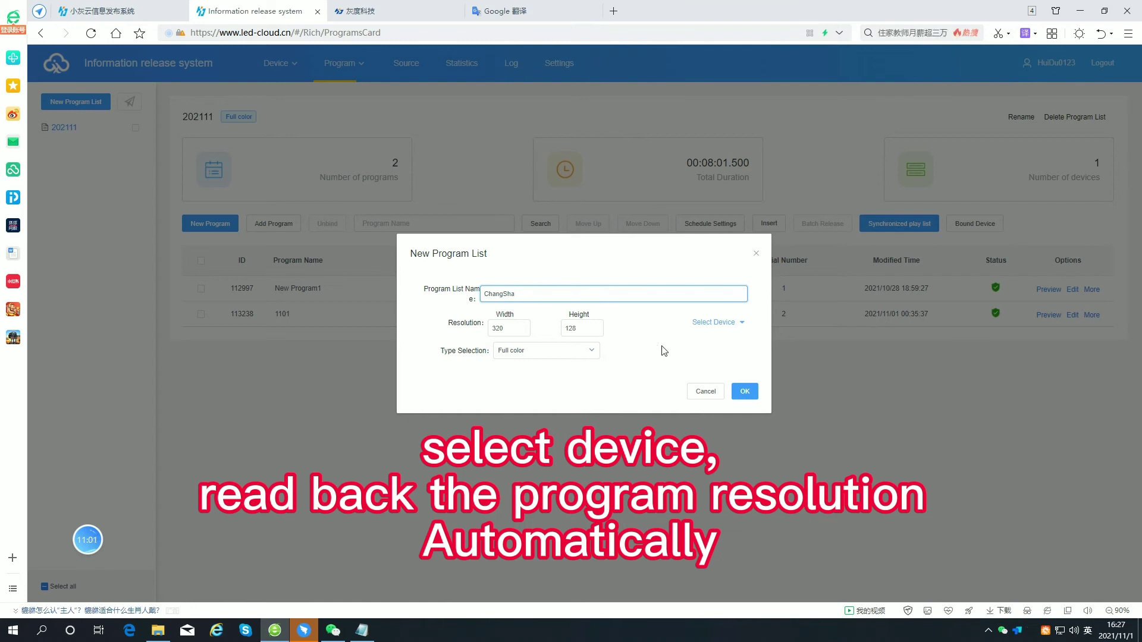
{"action": "left_click", "coordinate": [716, 323]}
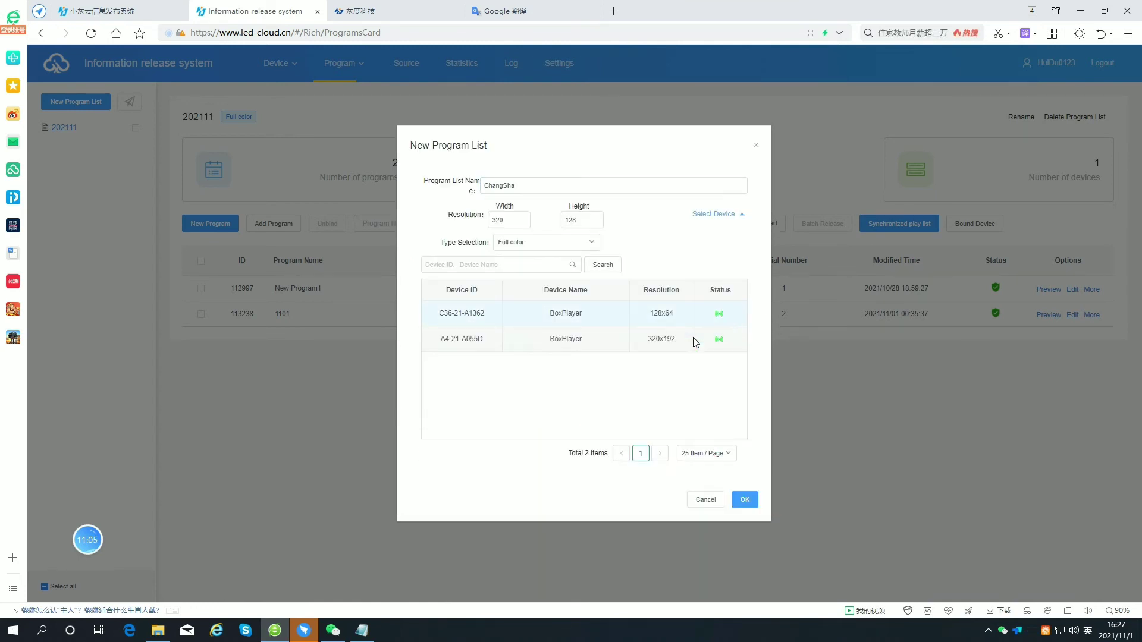
{"action": "left_click", "coordinate": [664, 351]}
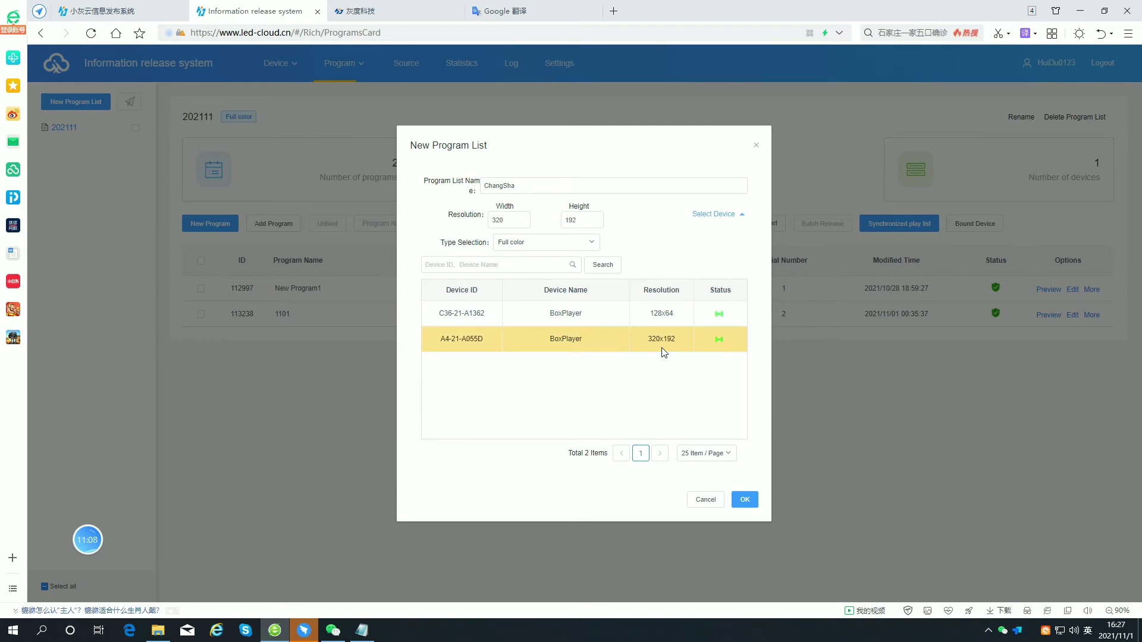
{"action": "left_click", "coordinate": [746, 500]}
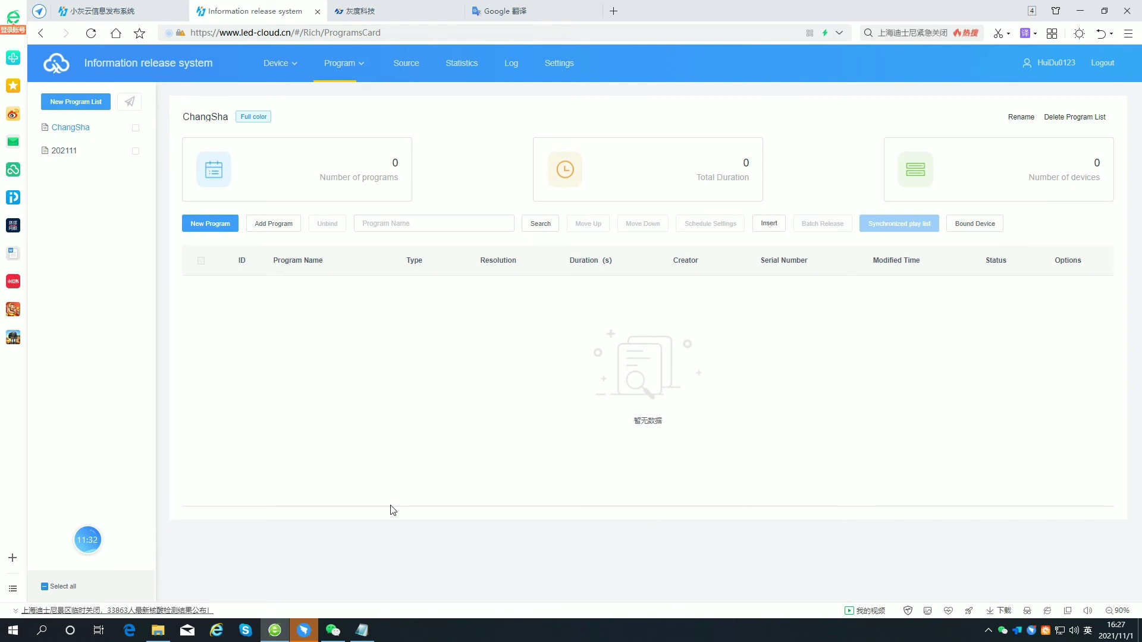
{"action": "left_click", "coordinate": [216, 223]}
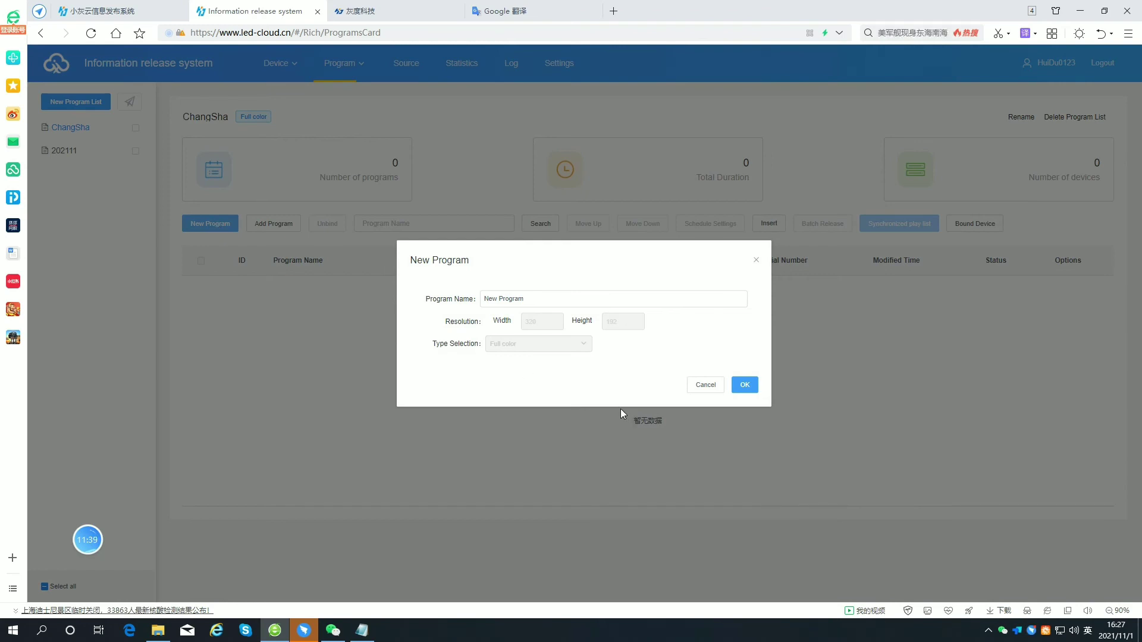
Create New Program3 with a full-canvas clock element and save it
{"action": "left_click", "coordinate": [536, 305]}
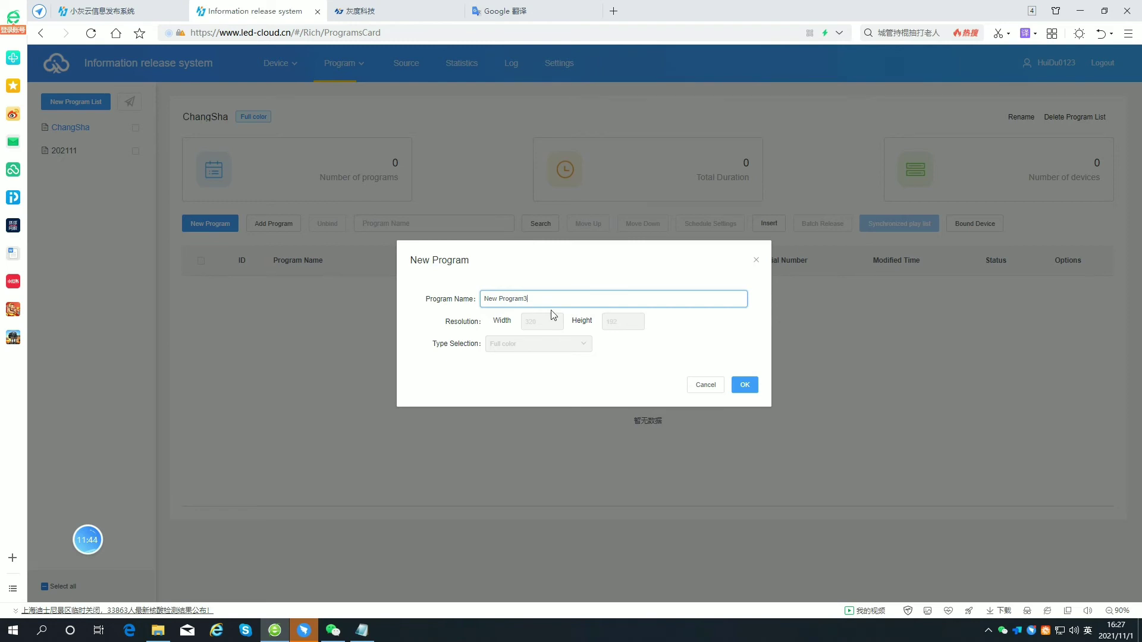
{"action": "left_click", "coordinate": [744, 386]}
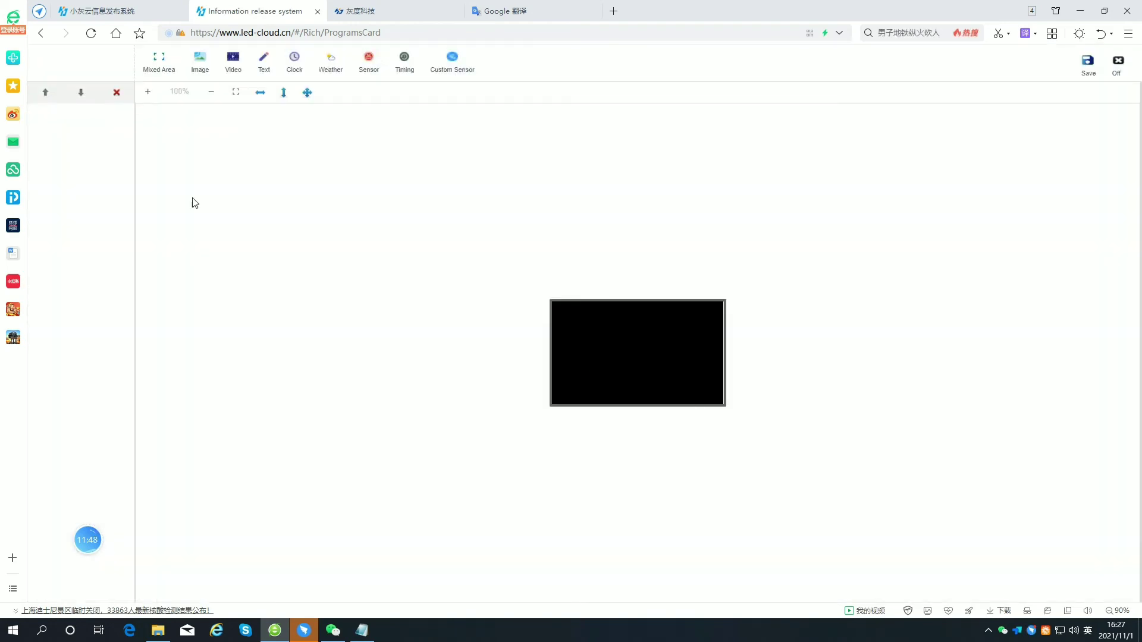
{"action": "left_click", "coordinate": [294, 66]}
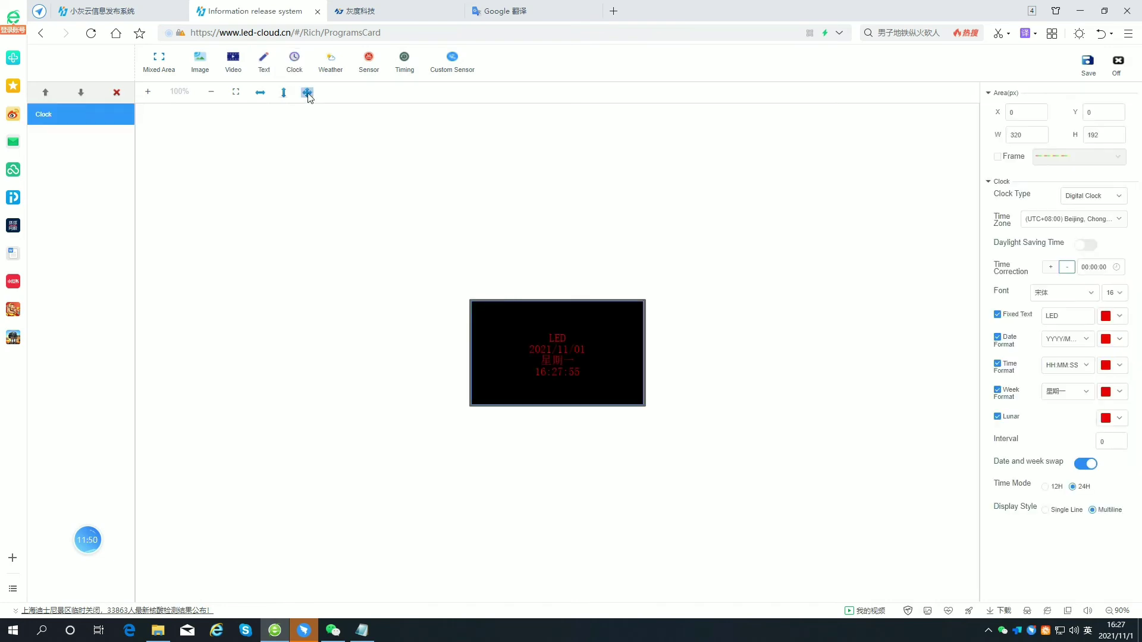
{"action": "left_click", "coordinate": [1088, 62]}
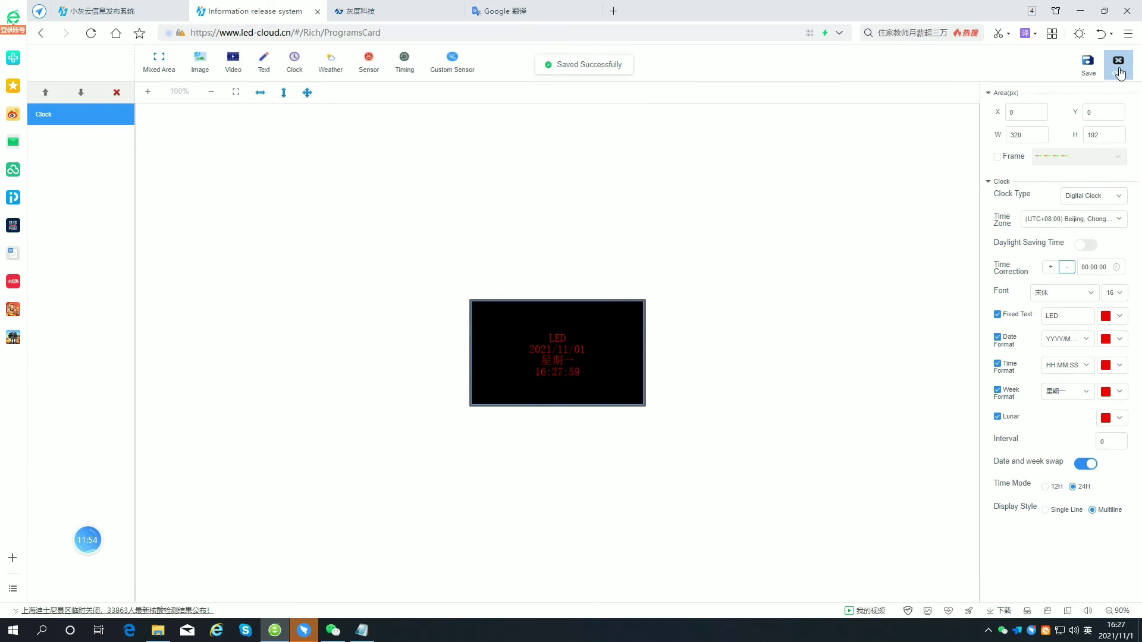
{"action": "left_click", "coordinate": [1119, 70]}
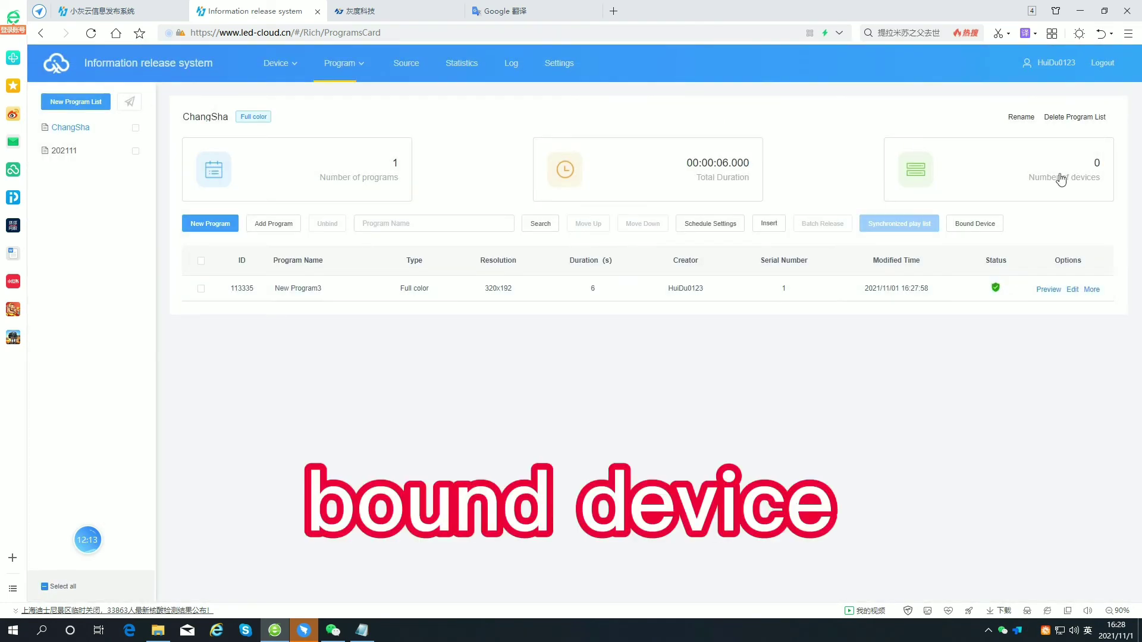
Bind BoxPlayer device A4-21-A055D to the ChangSha program list
{"action": "left_click", "coordinate": [1086, 180]}
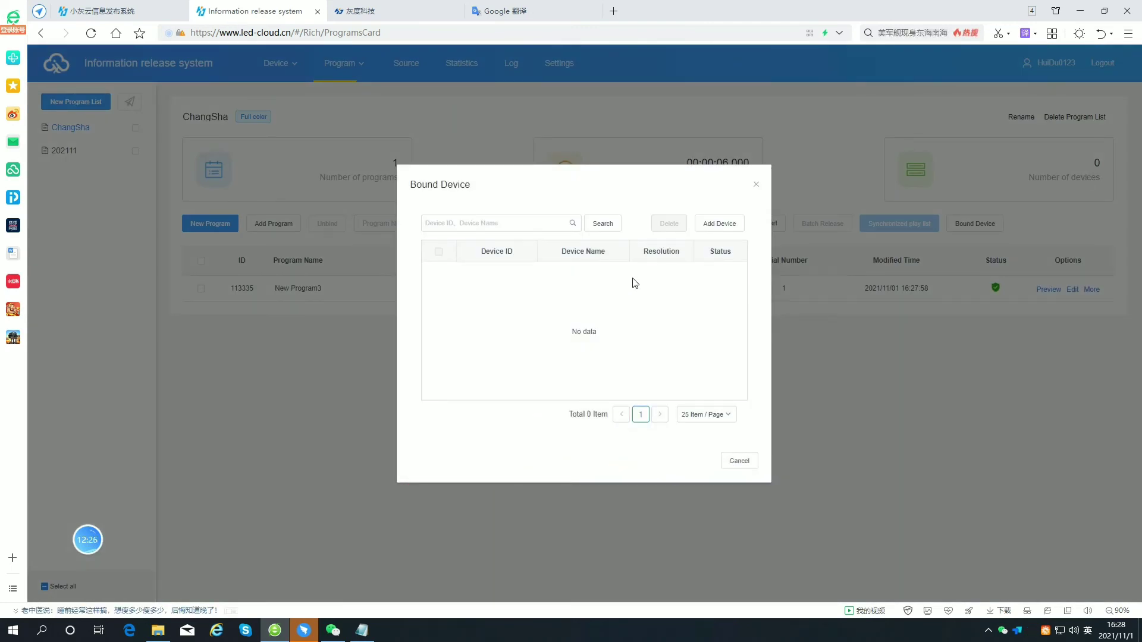
{"action": "left_click", "coordinate": [739, 223]}
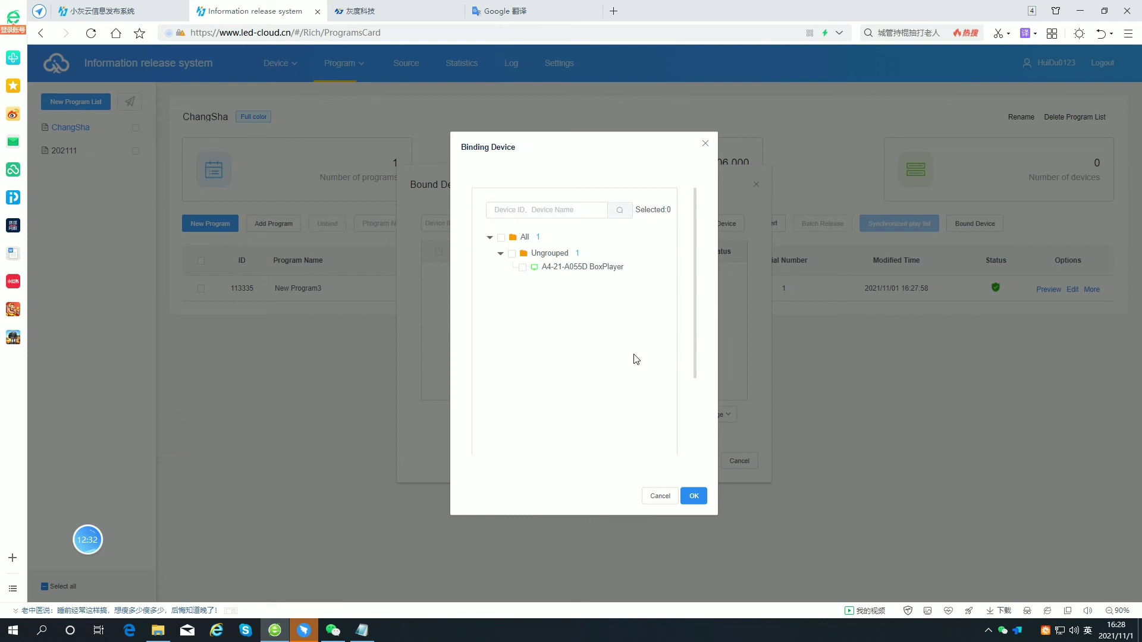
{"action": "left_click", "coordinate": [696, 498]}
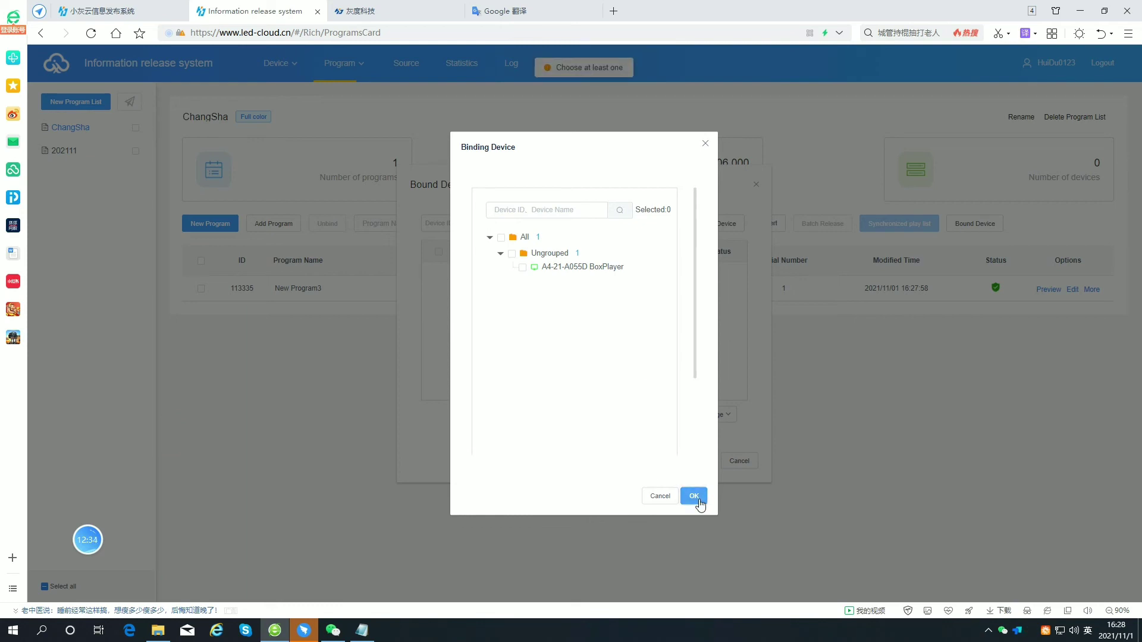
{"action": "left_click", "coordinate": [697, 506]}
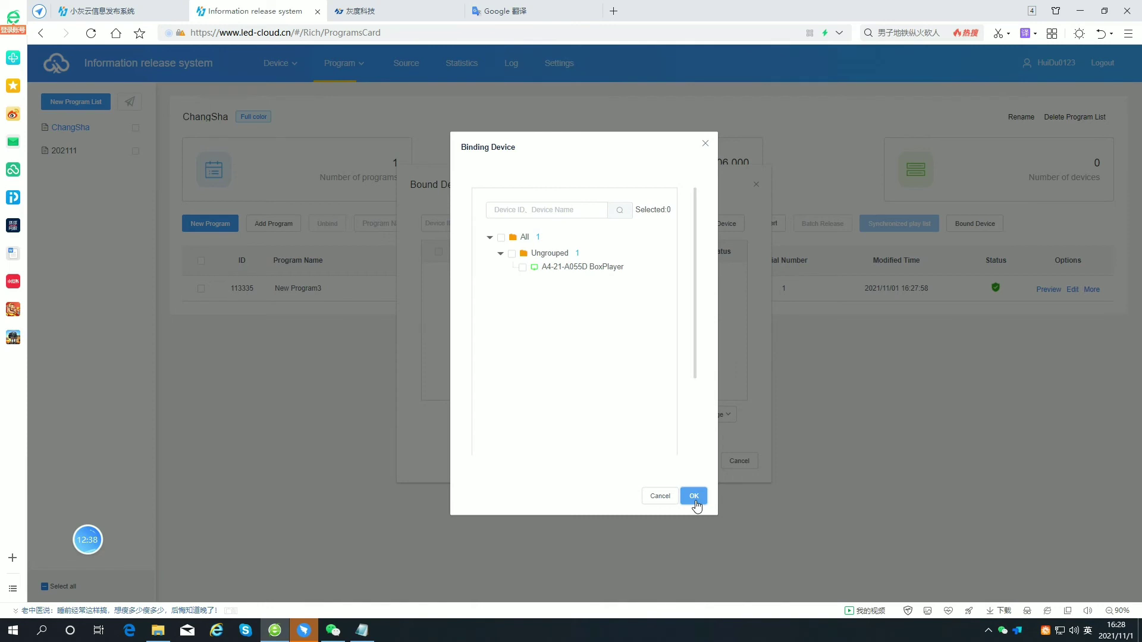
{"action": "left_click", "coordinate": [523, 267]}
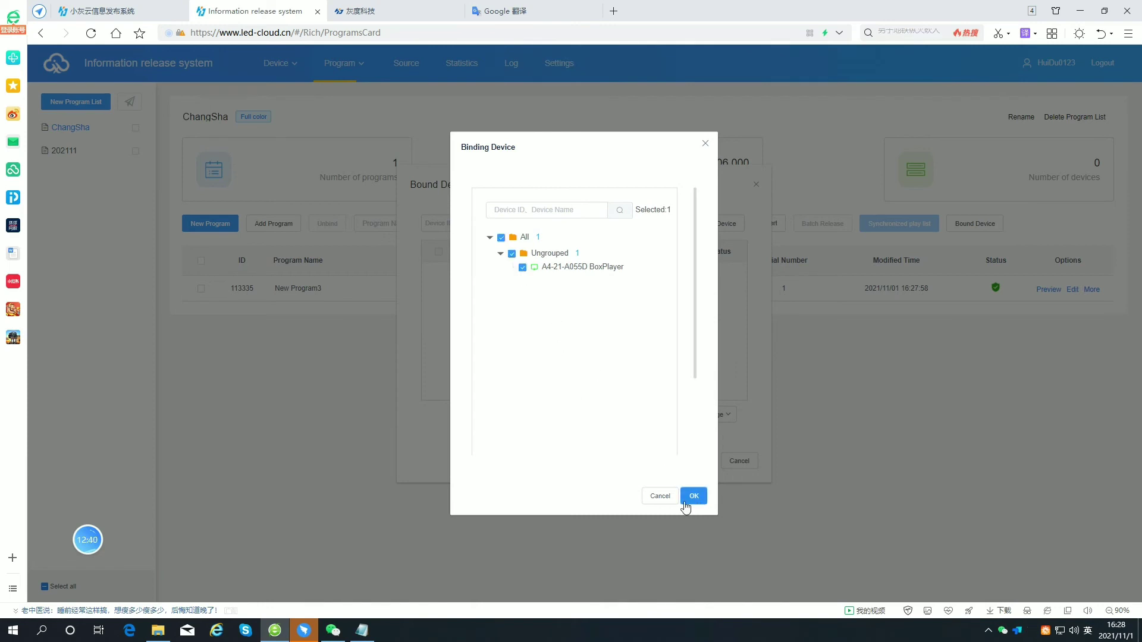
{"action": "left_click", "coordinate": [685, 503]}
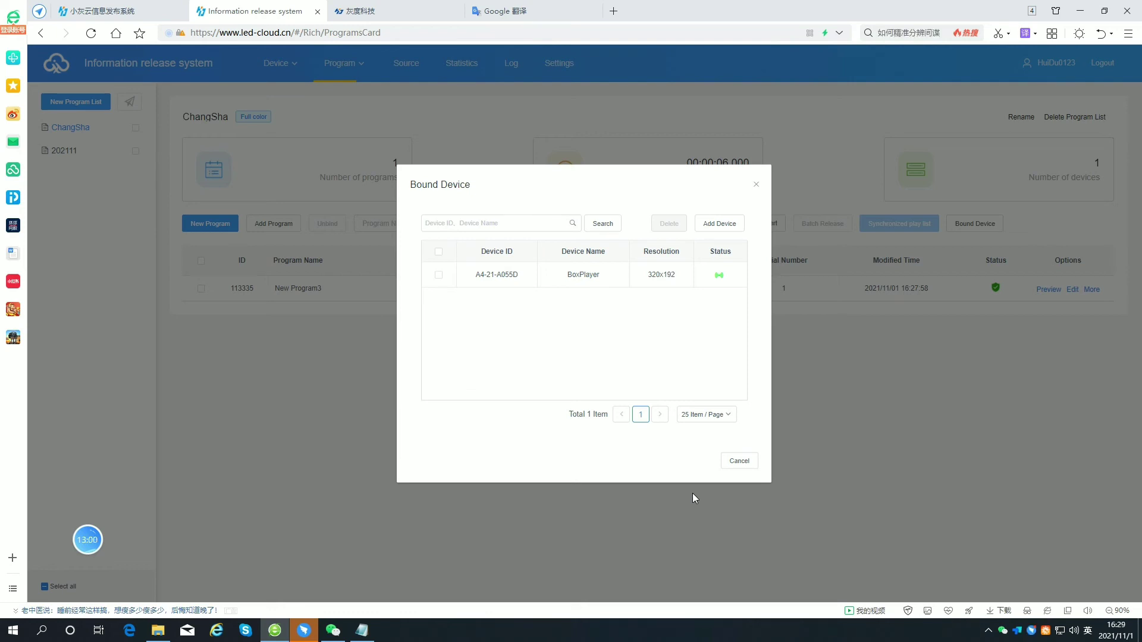
{"action": "left_click", "coordinate": [737, 462]}
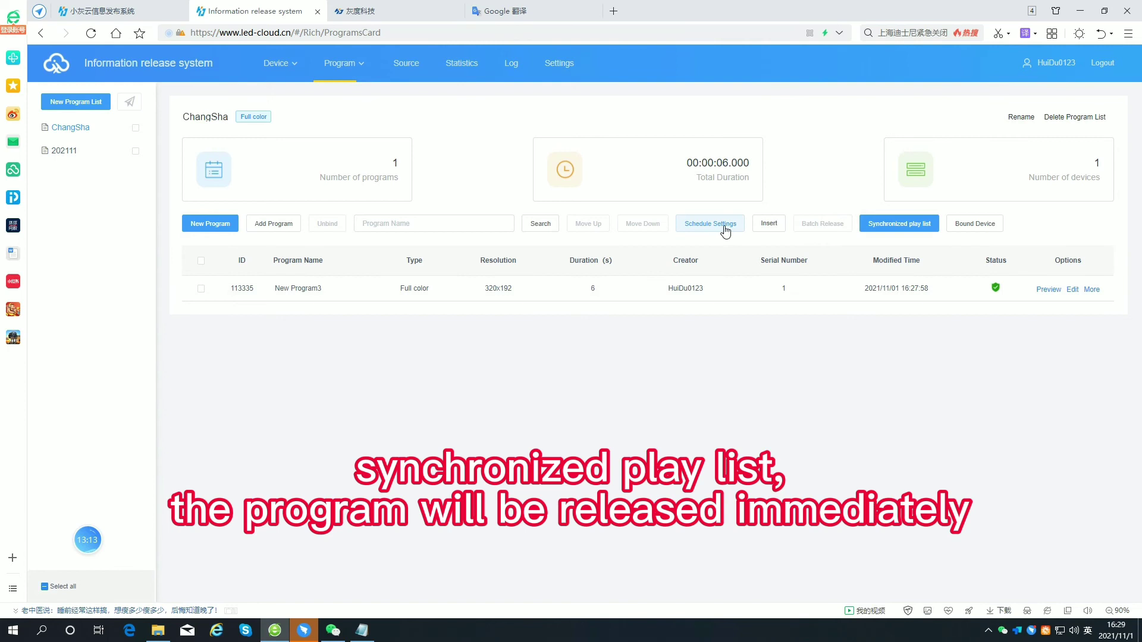
Synchronize the ChangSha play list and check the task log
{"action": "left_click", "coordinate": [873, 228]}
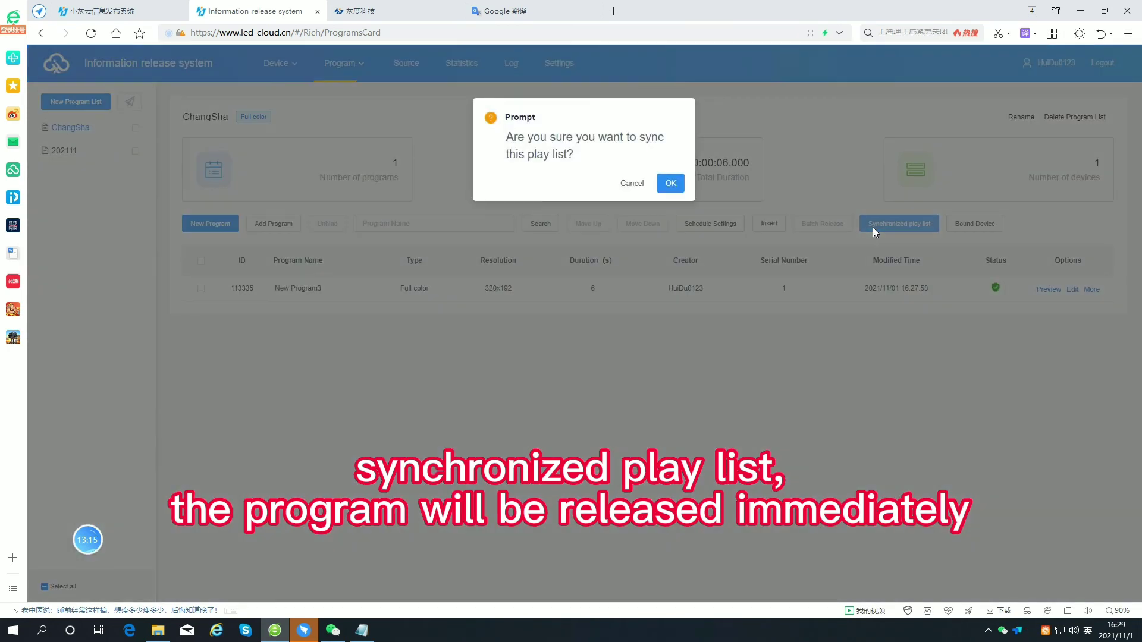
{"action": "left_click", "coordinate": [672, 185]}
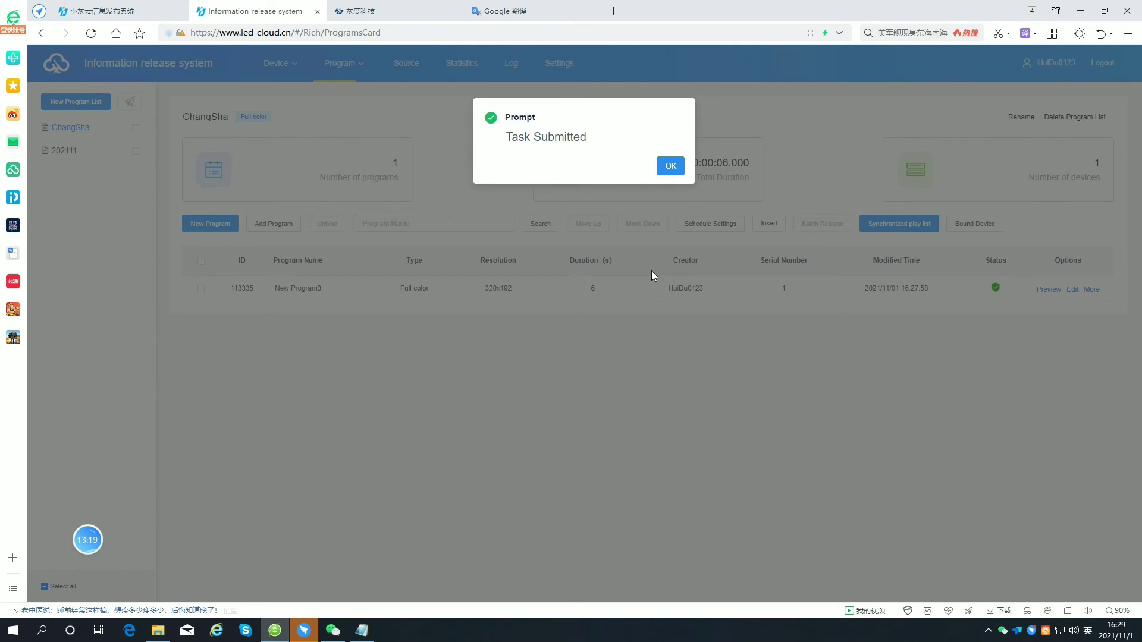
{"action": "left_click", "coordinate": [671, 166]}
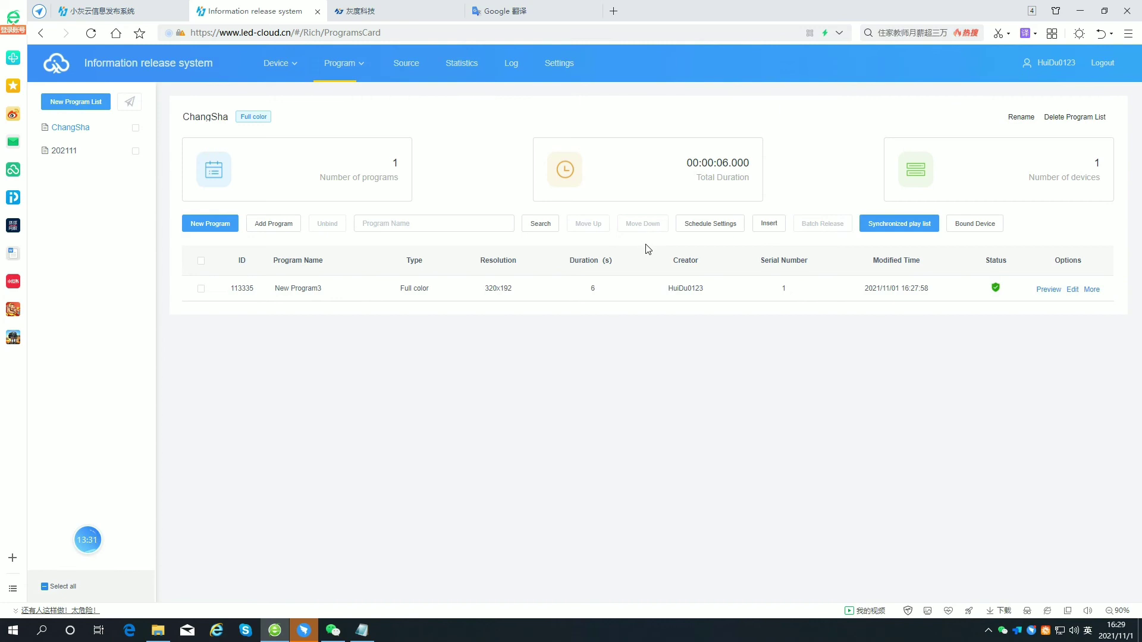
{"action": "left_click", "coordinate": [515, 67]}
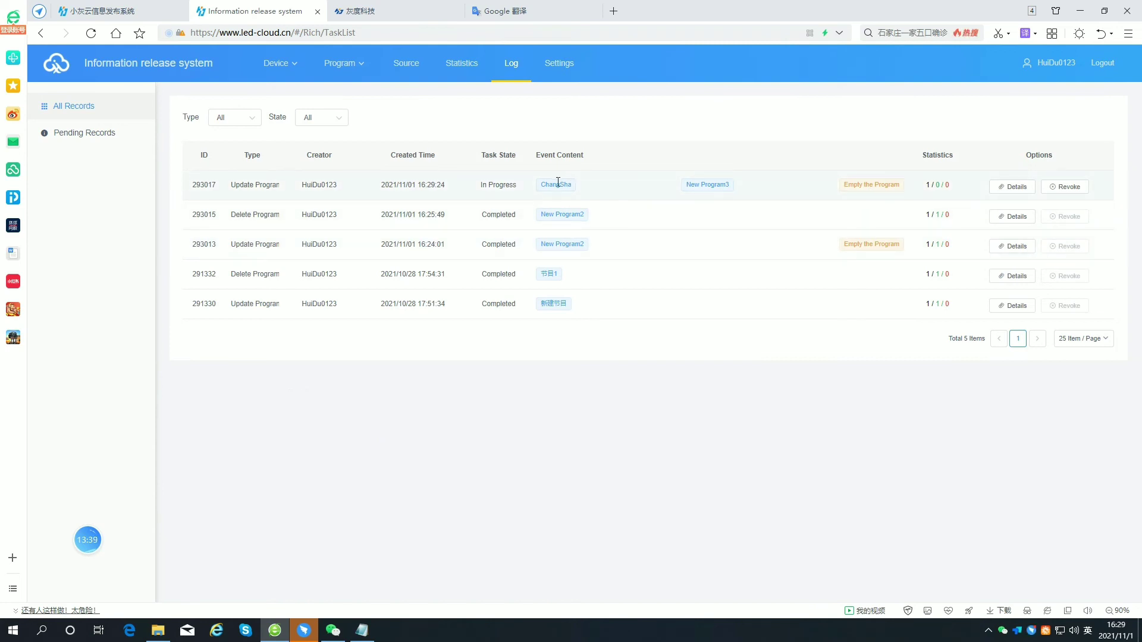
Refresh the ChangSha update task details until BoxPlayer delivery shows Sent Successfully
{"action": "left_click", "coordinate": [1013, 188]}
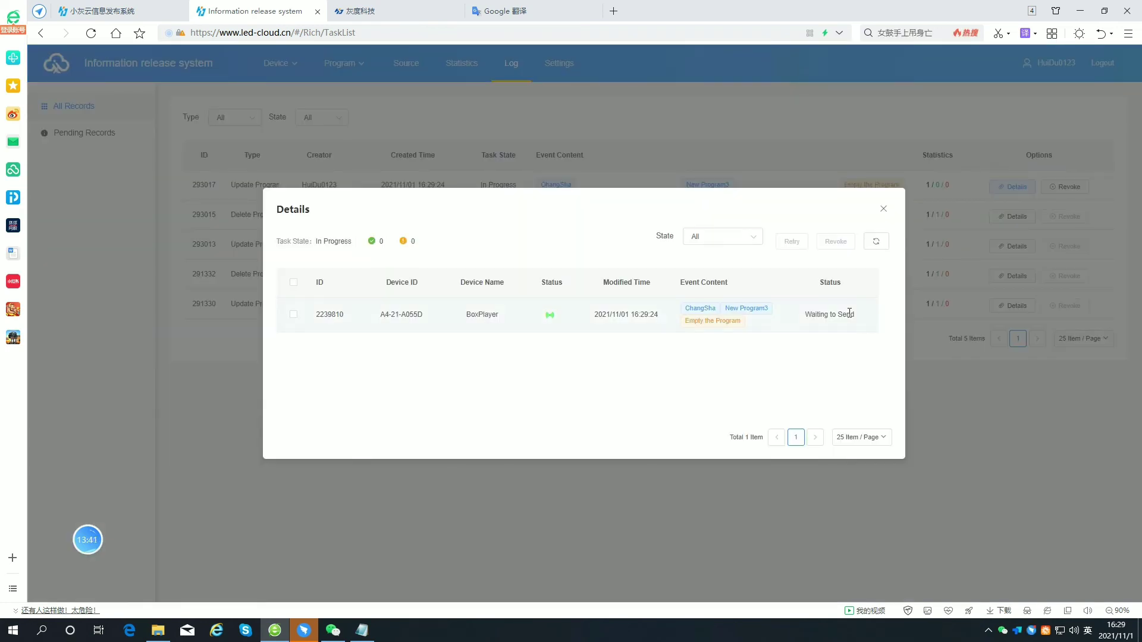
{"action": "left_click", "coordinate": [877, 244]}
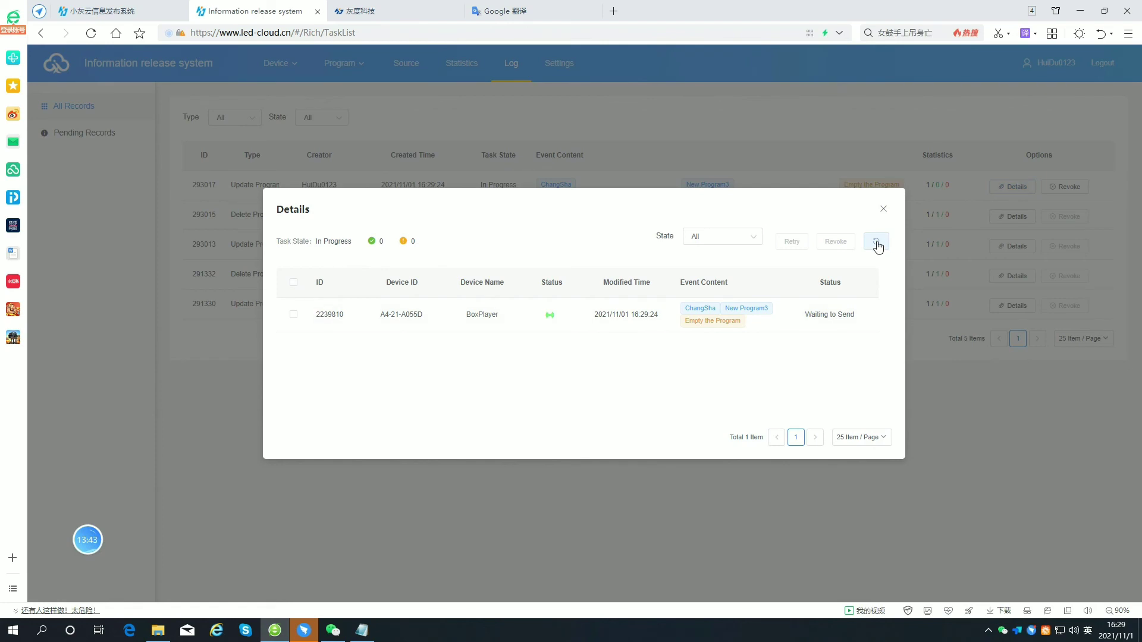
{"action": "left_click", "coordinate": [877, 243]}
{"action": "left_click", "coordinate": [877, 243]}
{"action": "left_click", "coordinate": [876, 244]}
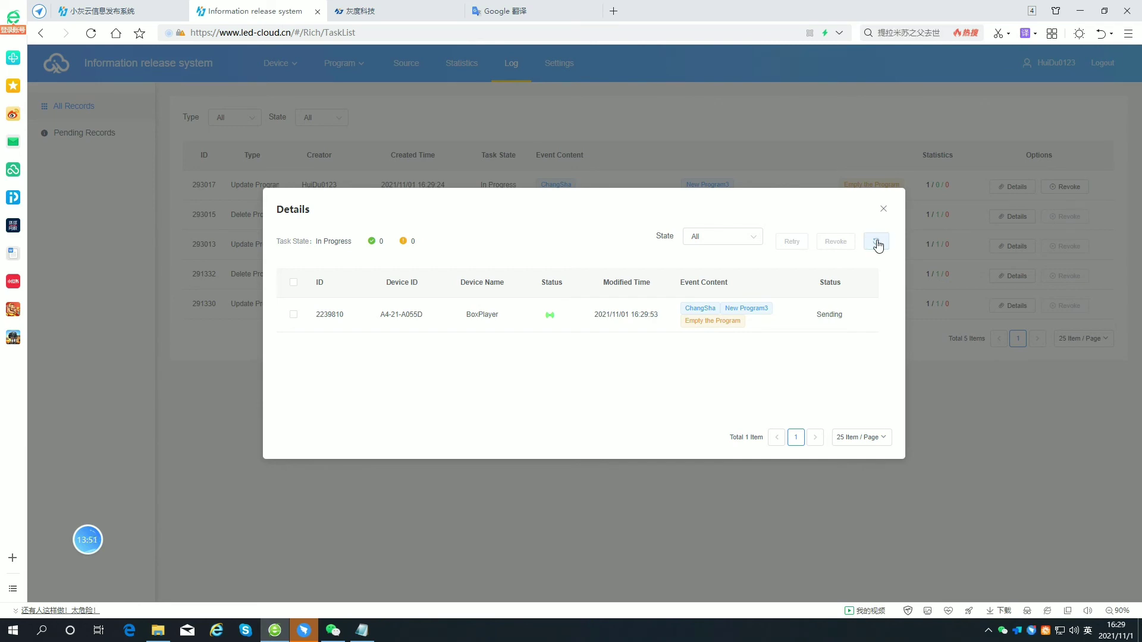
{"action": "left_click", "coordinate": [877, 244]}
{"action": "left_click", "coordinate": [877, 243]}
{"action": "left_click", "coordinate": [876, 244]}
{"action": "left_click", "coordinate": [877, 244]}
{"action": "left_click", "coordinate": [877, 244]}
{"action": "left_click", "coordinate": [877, 244]}
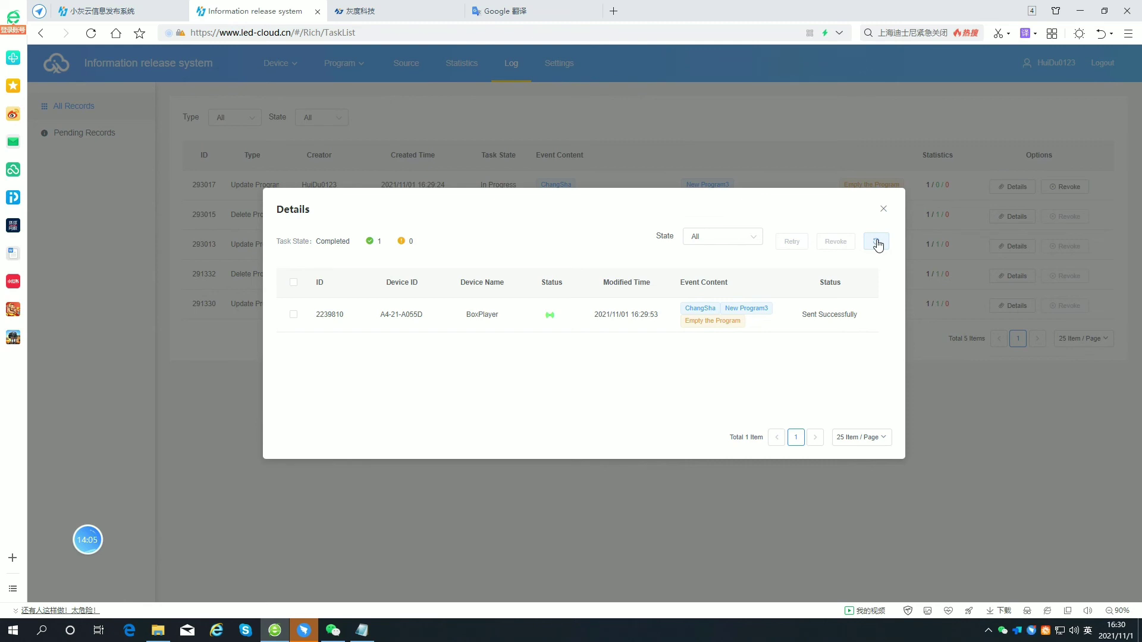
{"action": "left_click", "coordinate": [884, 210]}
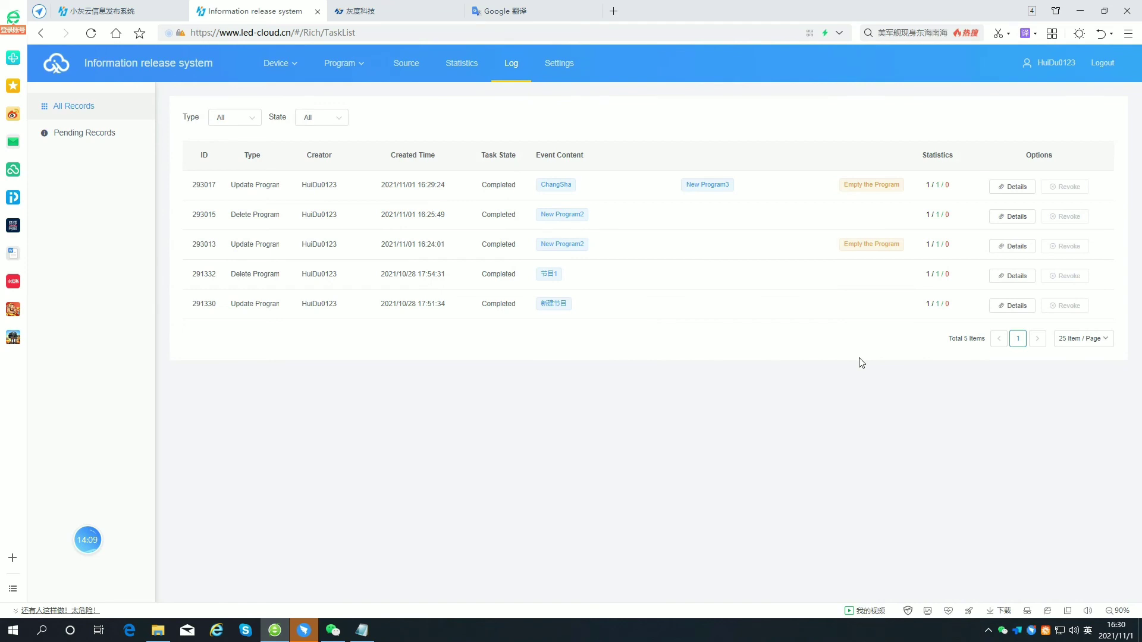
In Device List, add a subgroup named ChangSha under All
{"action": "mouse_move", "coordinate": [357, 69]}
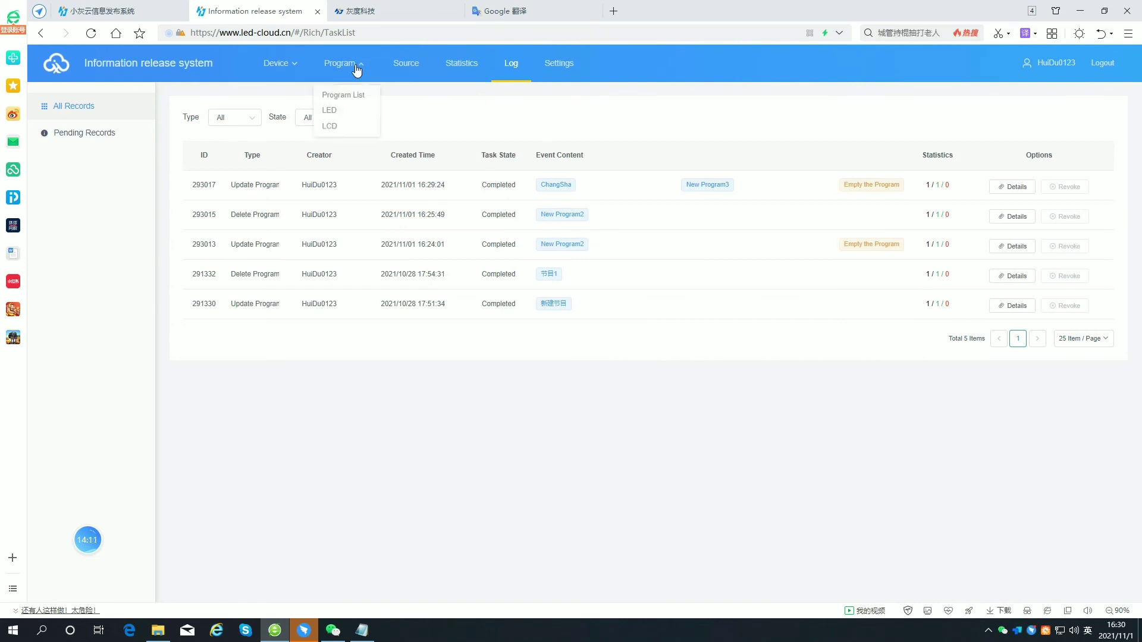
{"action": "mouse_move", "coordinate": [291, 69]}
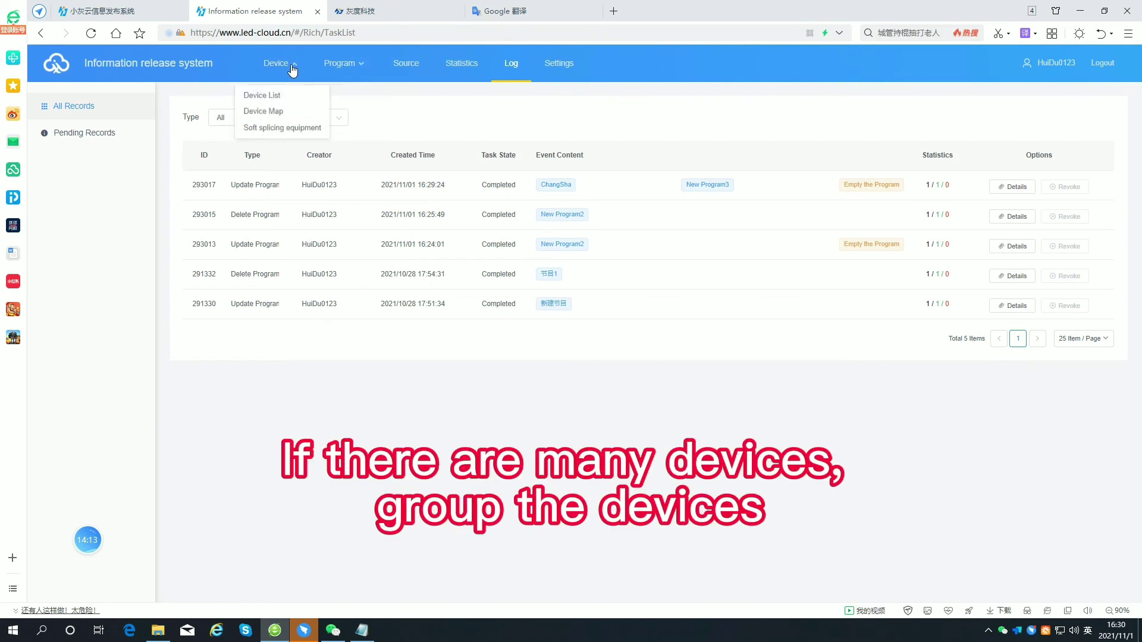
{"action": "left_click", "coordinate": [280, 99]}
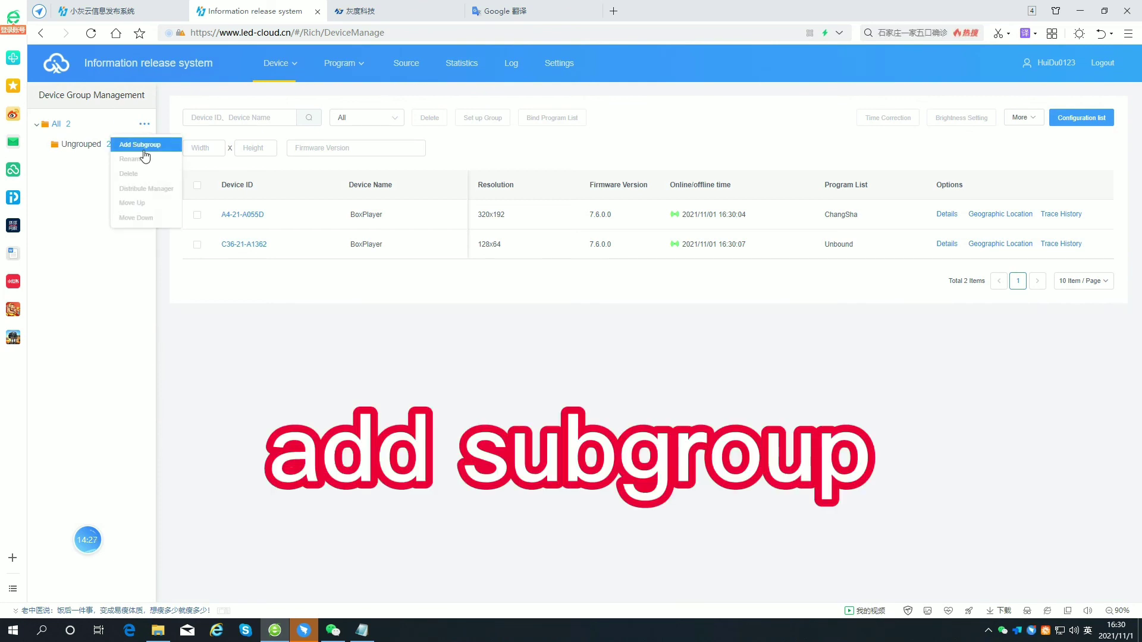
{"action": "left_click", "coordinate": [143, 147]}
{"action": "left_click", "coordinate": [569, 316]}
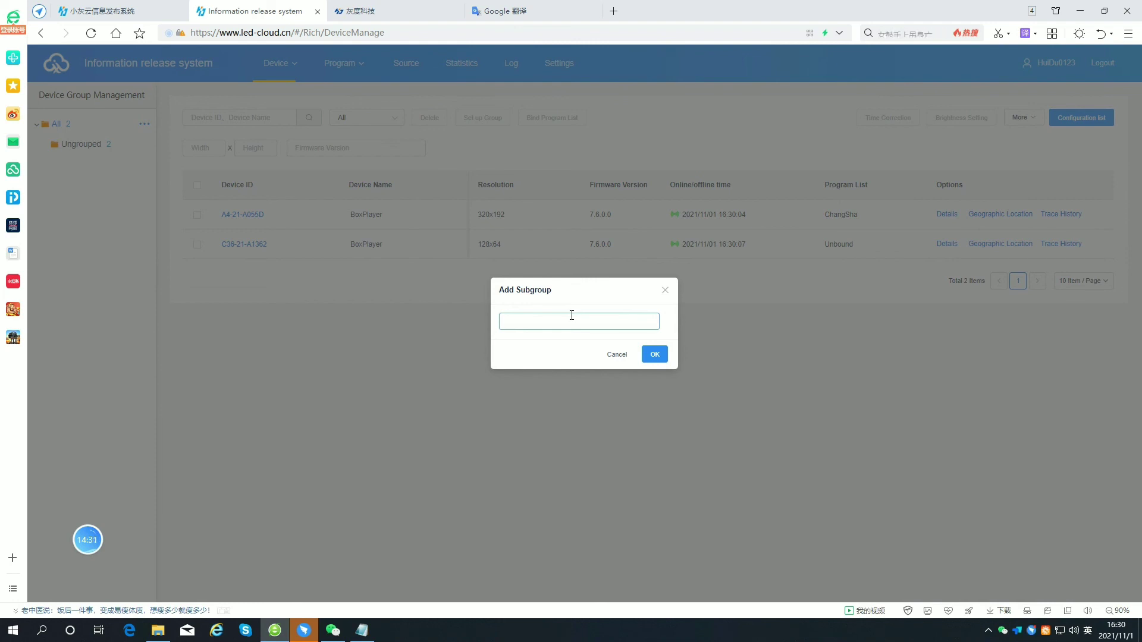
{"action": "left_click", "coordinate": [577, 315]}
{"action": "type", "text": "ChangSha"}
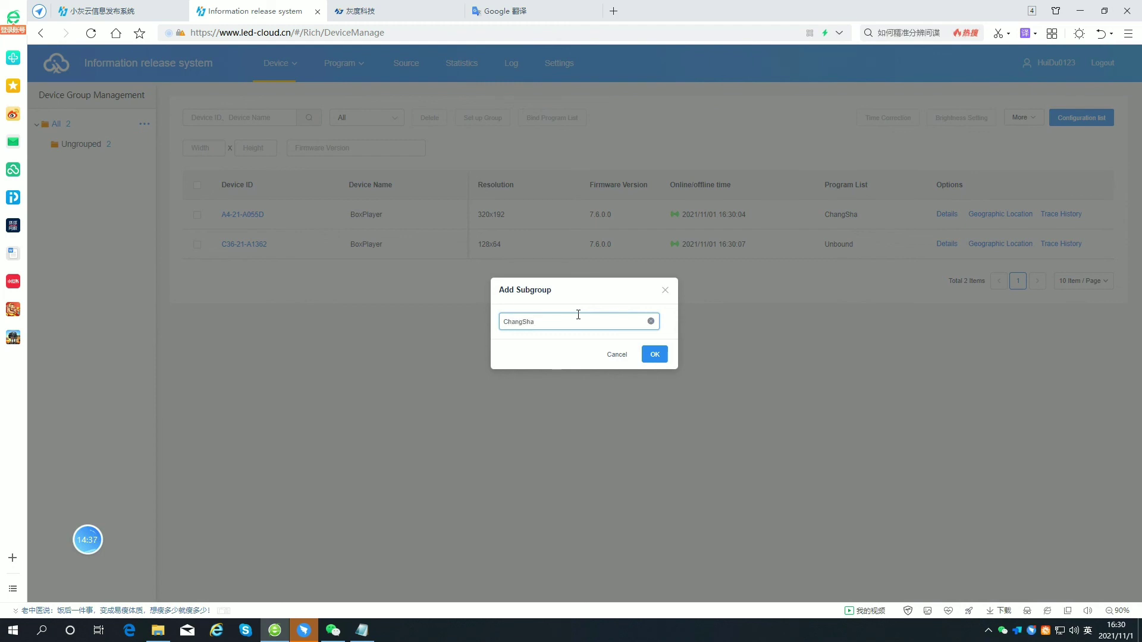
{"action": "left_click", "coordinate": [662, 356]}
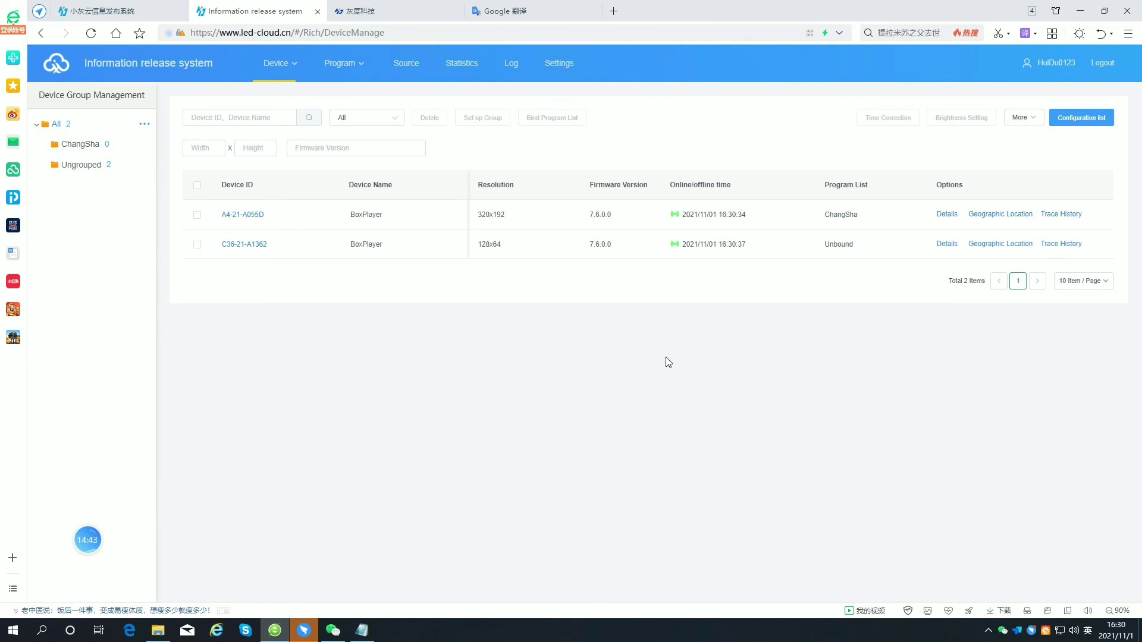
Assign ungrouped device A4-21-A055D to the ChangSha group, then view ChangSha's devices
{"action": "left_click", "coordinate": [102, 167]}
{"action": "left_click", "coordinate": [197, 216]}
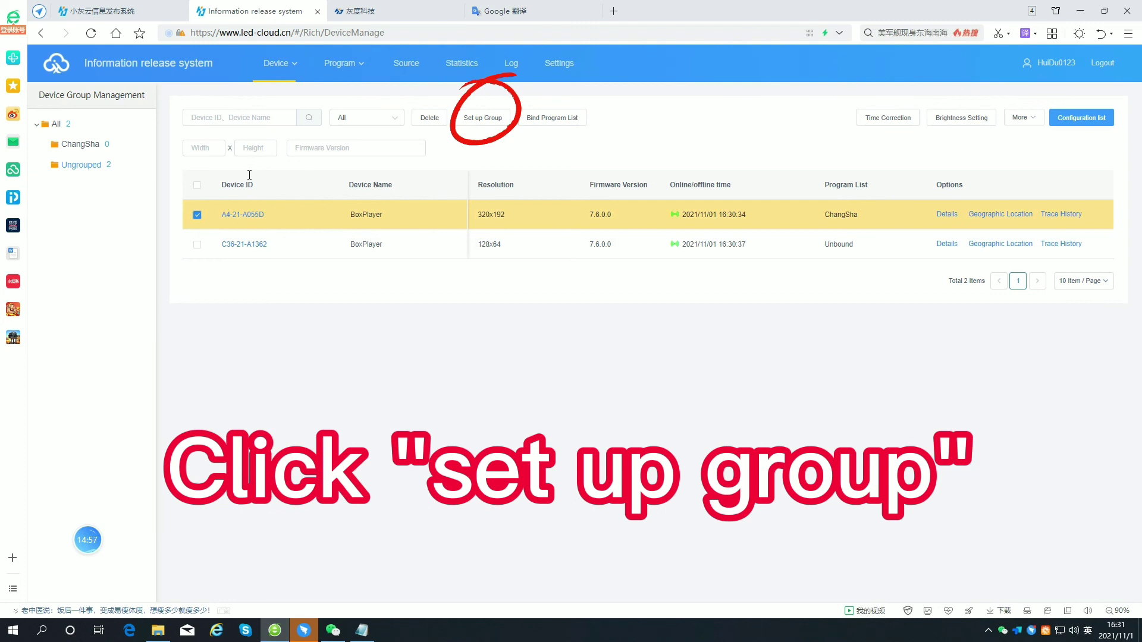
{"action": "left_click", "coordinate": [470, 119]}
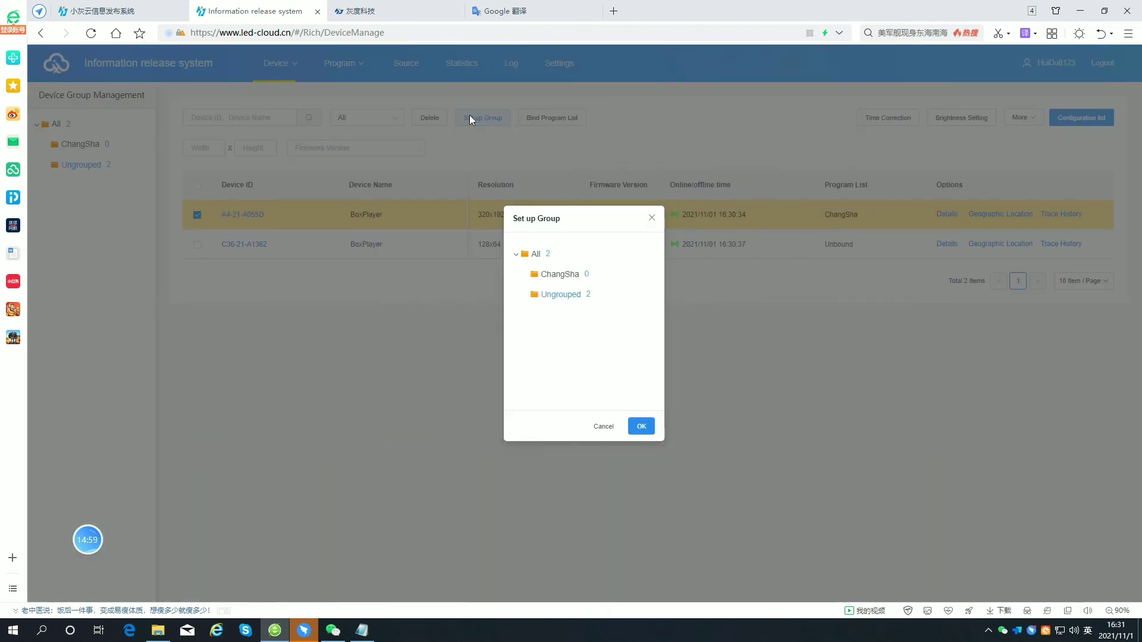
{"action": "left_click", "coordinate": [561, 275]}
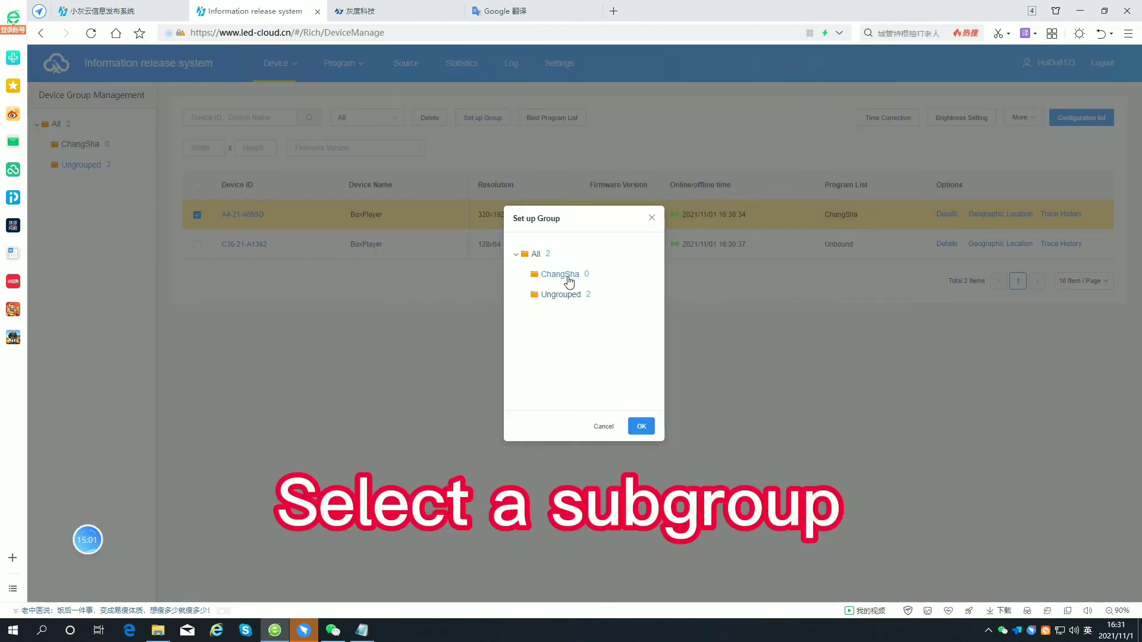
{"action": "left_click", "coordinate": [643, 427]}
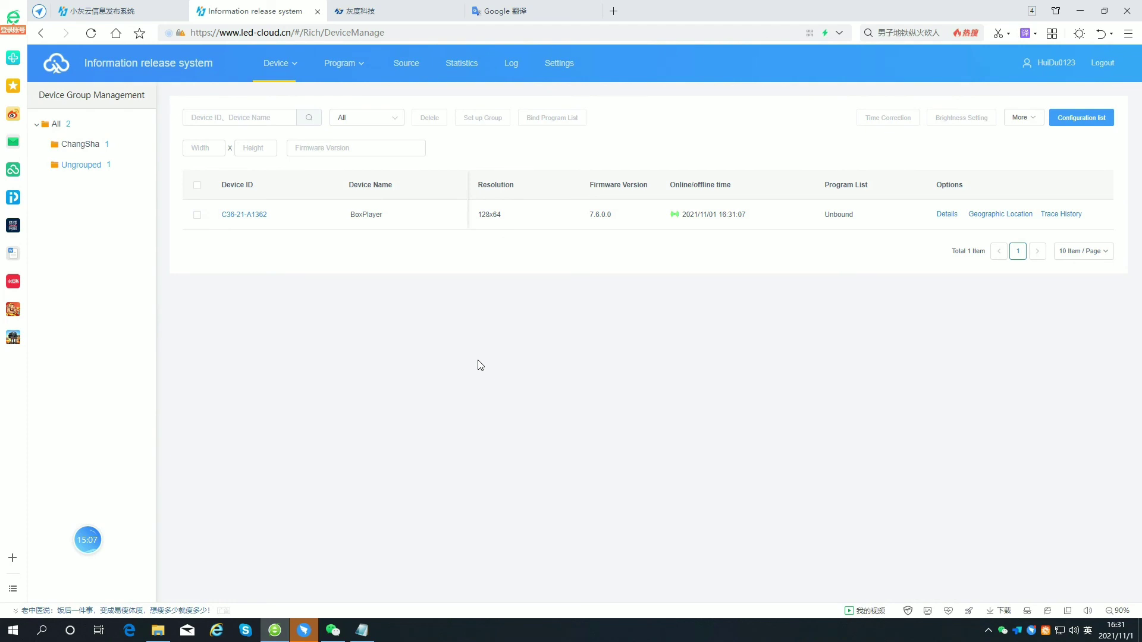
{"action": "left_click", "coordinate": [106, 148]}
{"action": "left_click", "coordinate": [145, 145]}
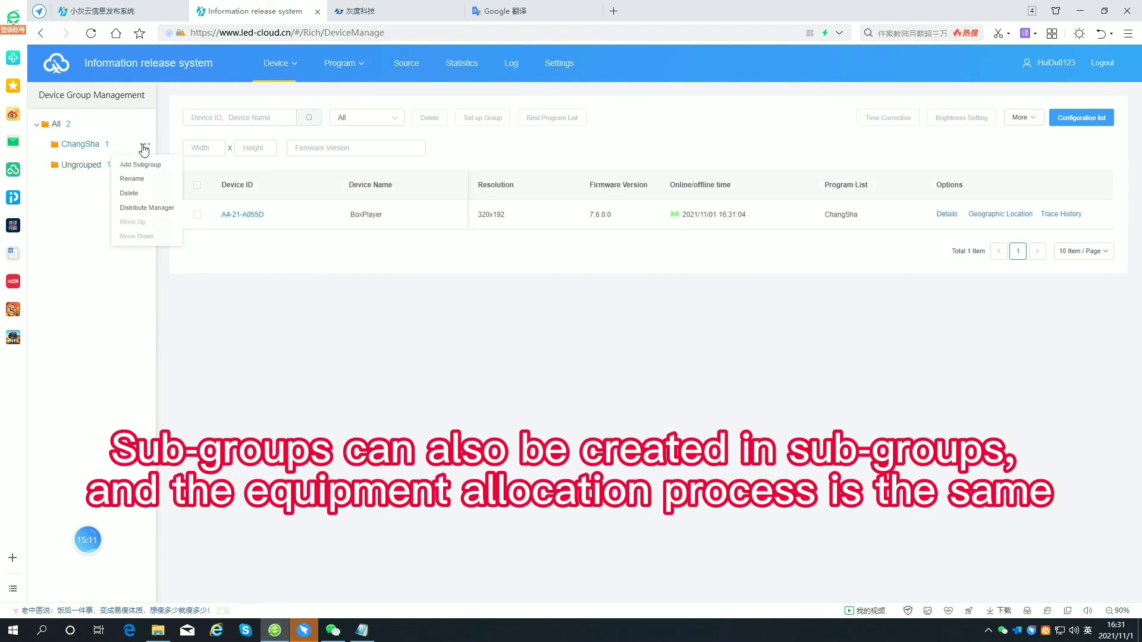